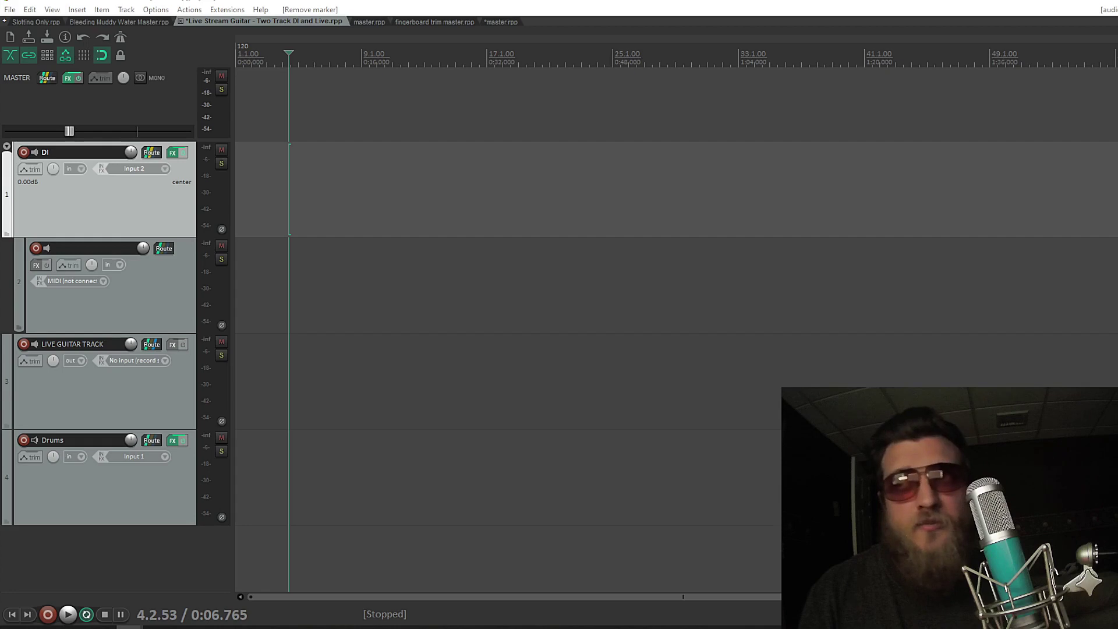
Step: Look over the ReaPlugs download page, then return to the REAPER project timeline
key(alt+Tab)
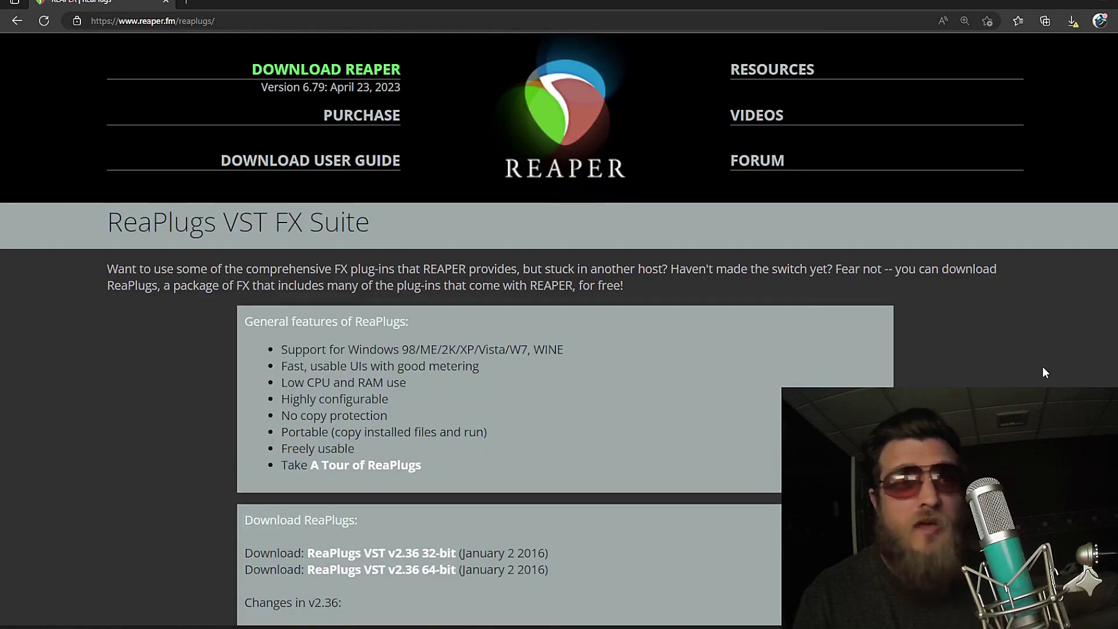
scroll(748, 412, down, 2)
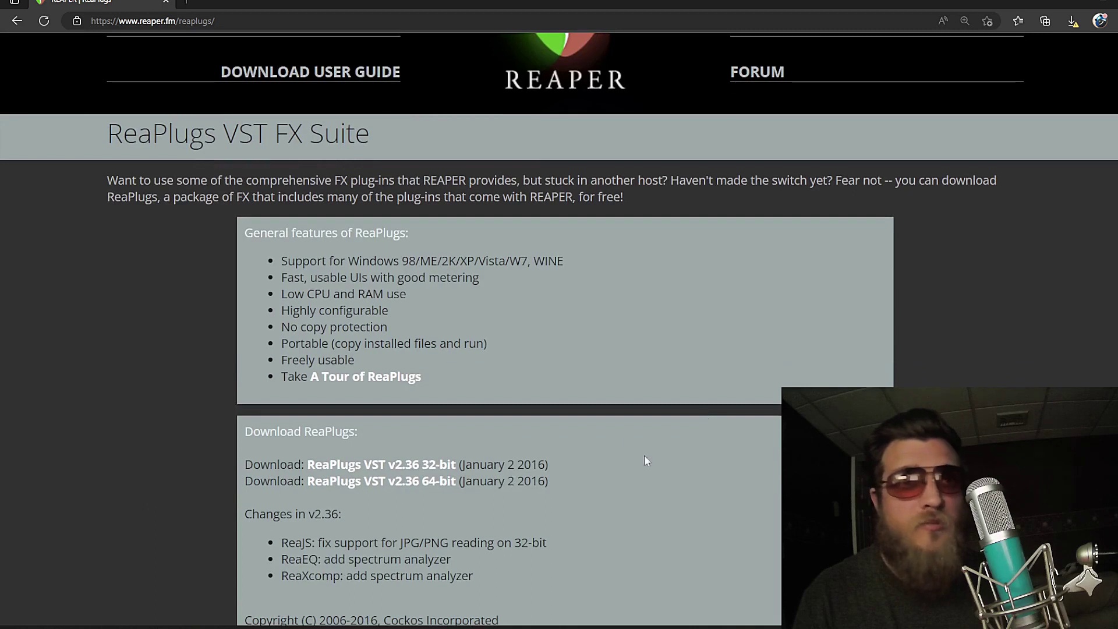
scroll(646, 461, up, 2)
key(alt+Tab)
click(284, 205)
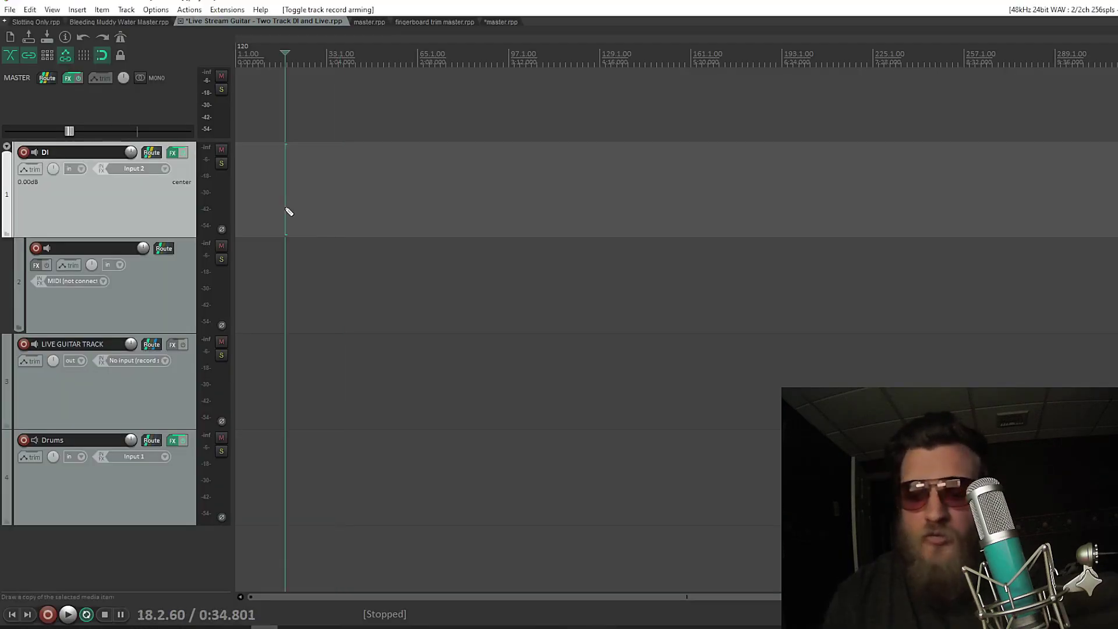
Step: Re-scan the VST paths for new or modified plug-ins and close Preferences
key(ctrl+p)
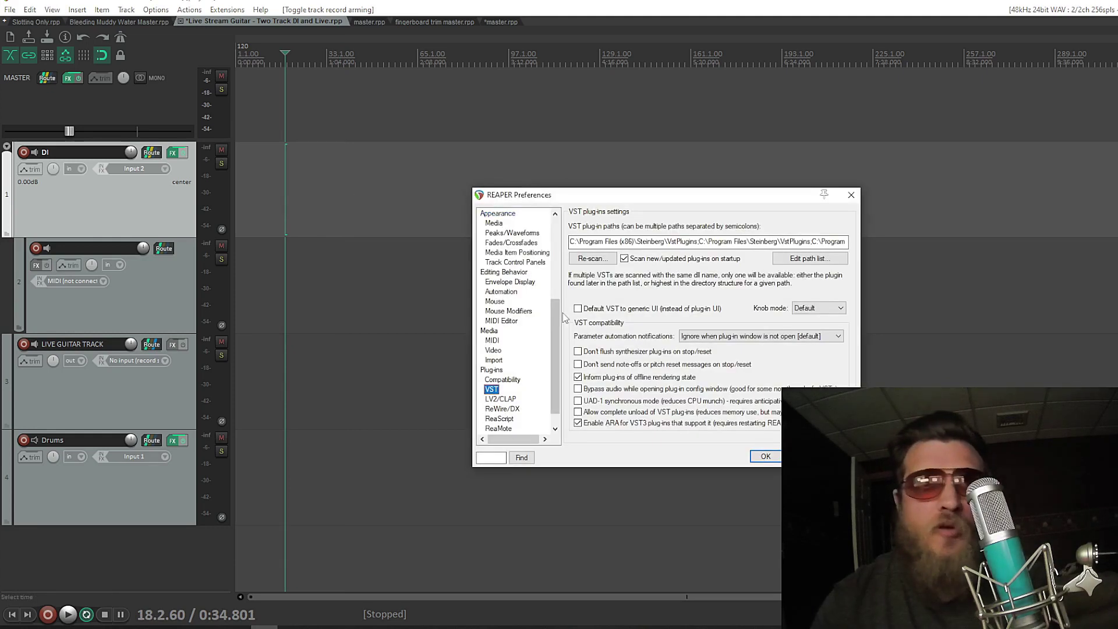
click(603, 260)
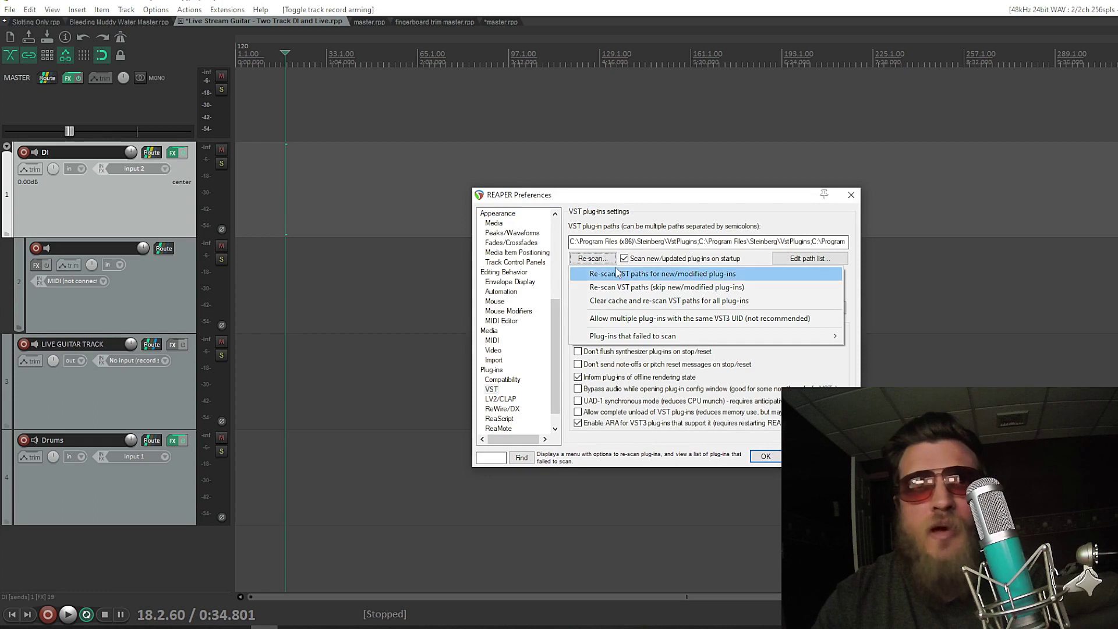
click(617, 273)
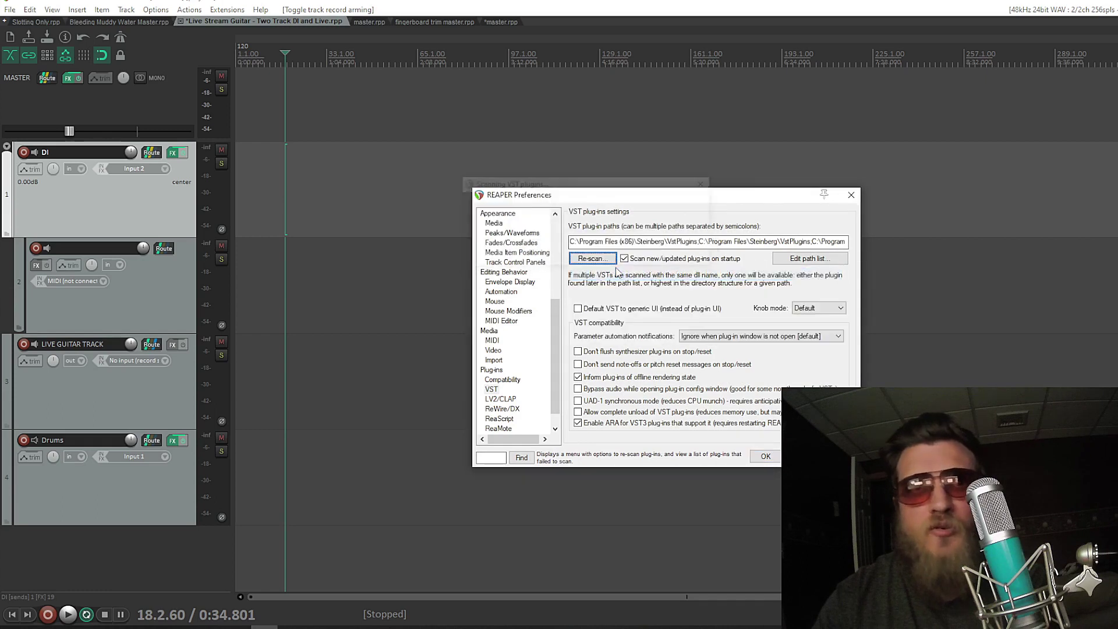
key(Escape)
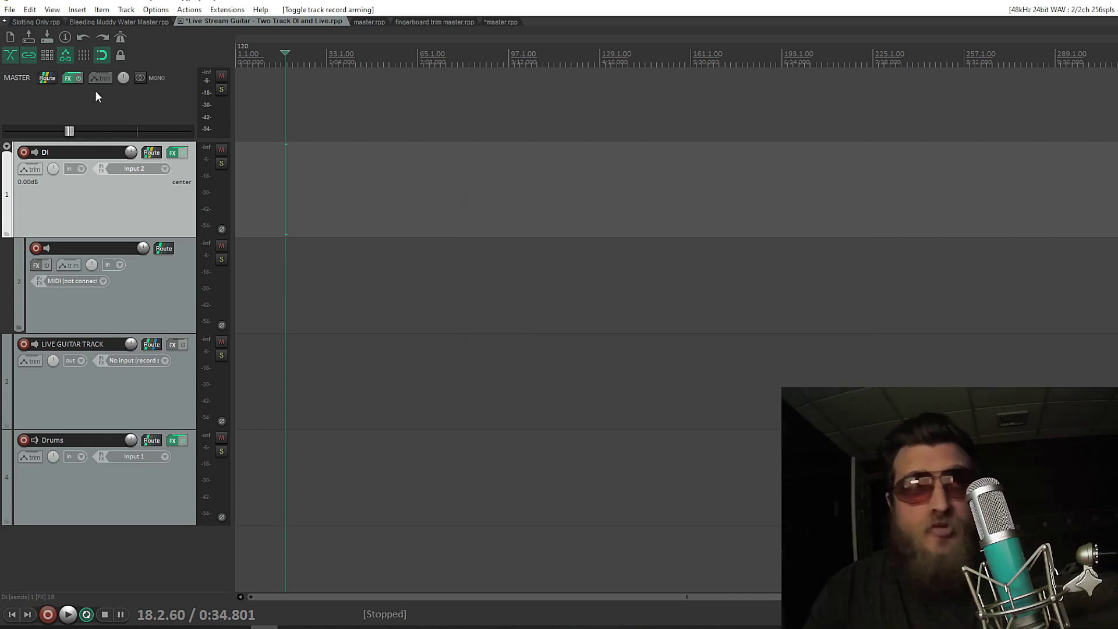
Step: Add ReaStream (ReaPlugs Edition) to the master track, set to send audio to local broadcast
click(65, 78)
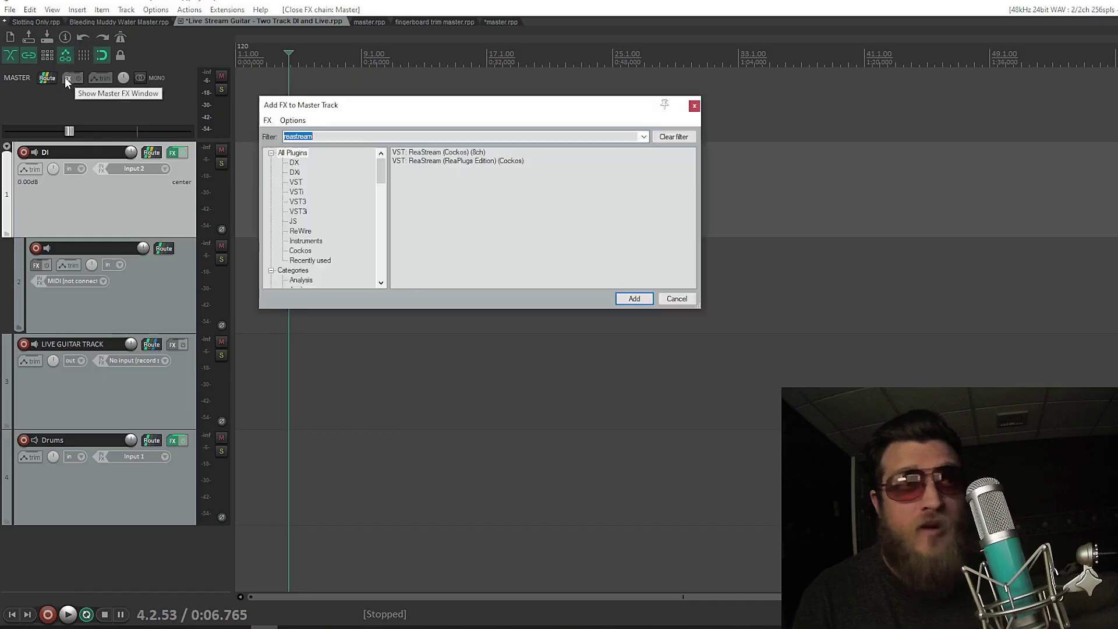
click(515, 161)
click(634, 299)
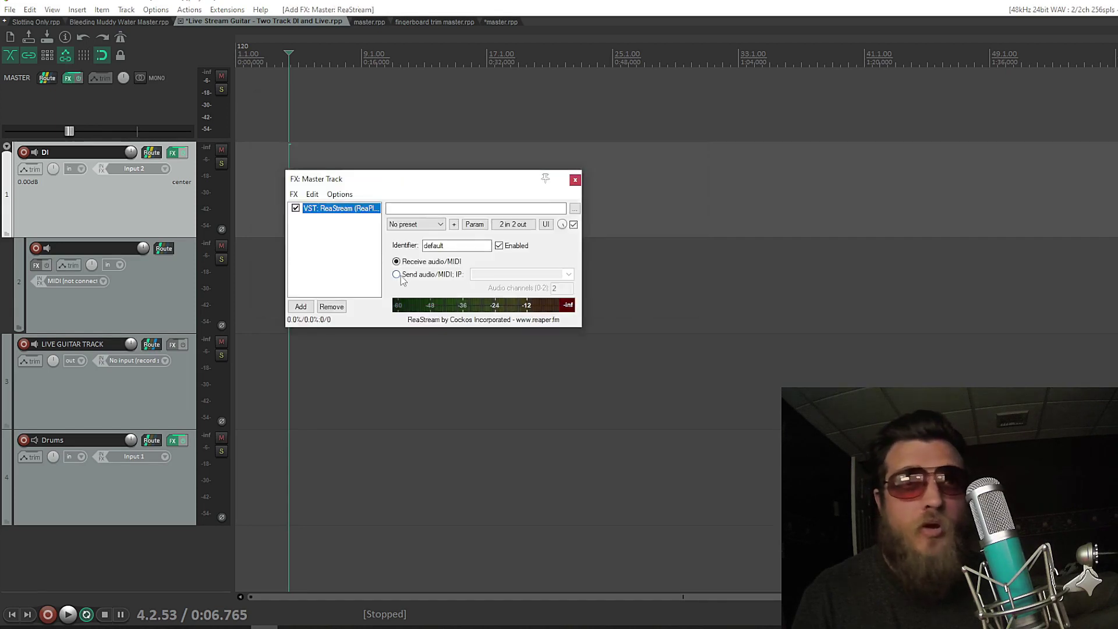
click(398, 275)
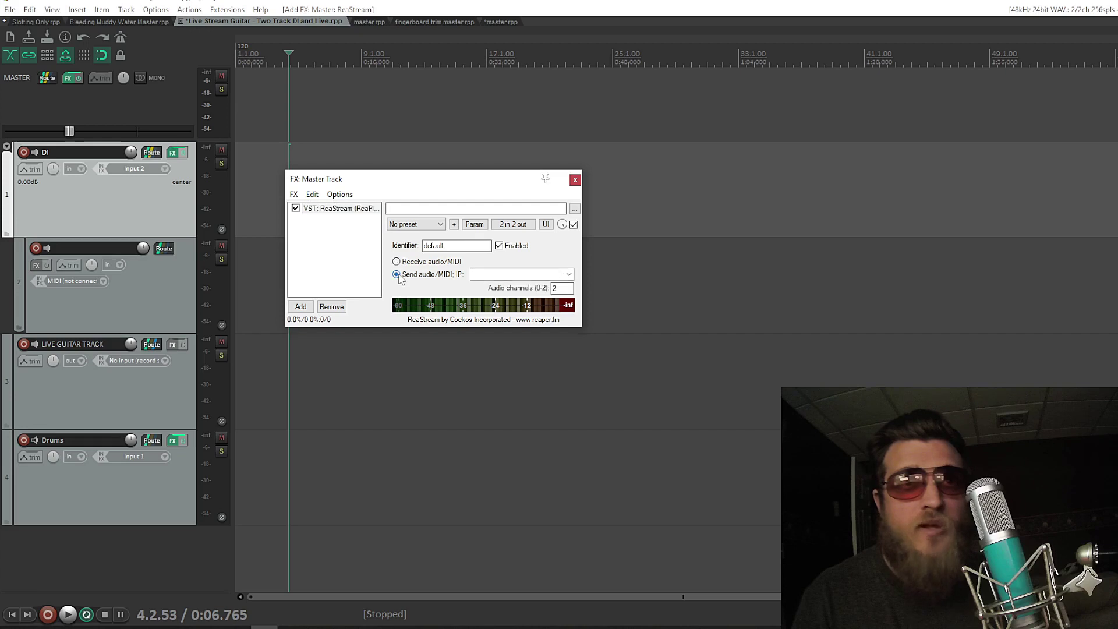
click(568, 274)
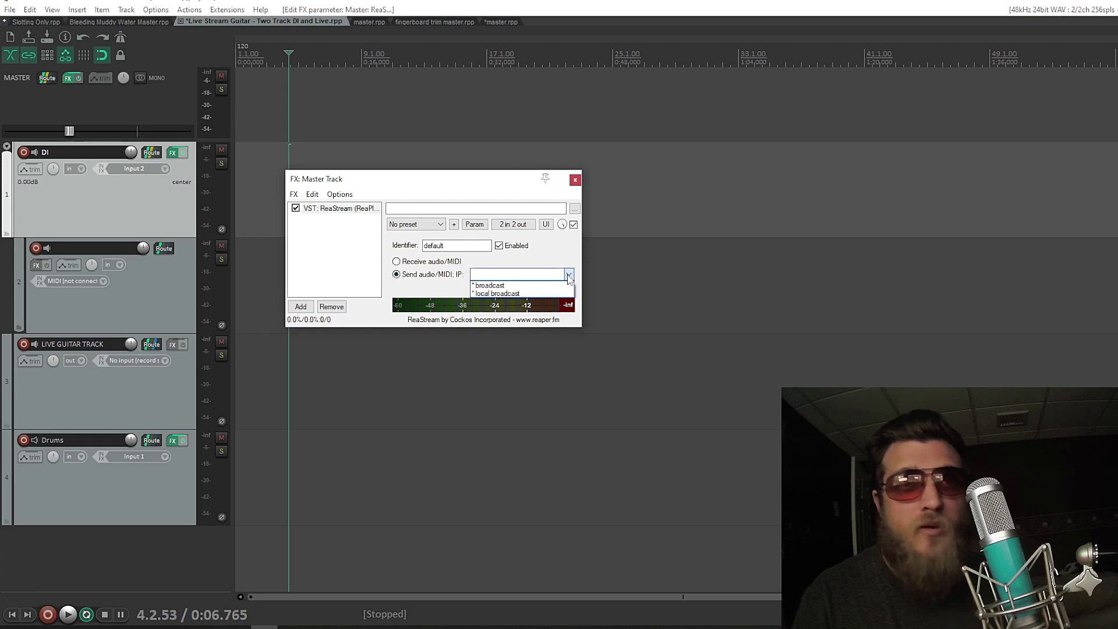
click(536, 294)
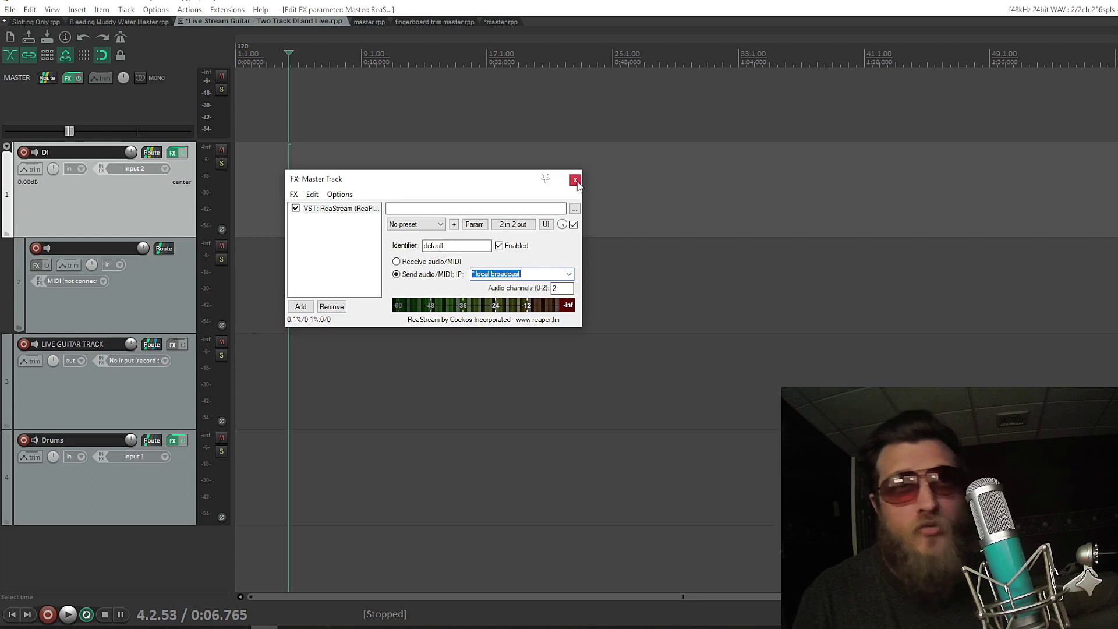
click(575, 180)
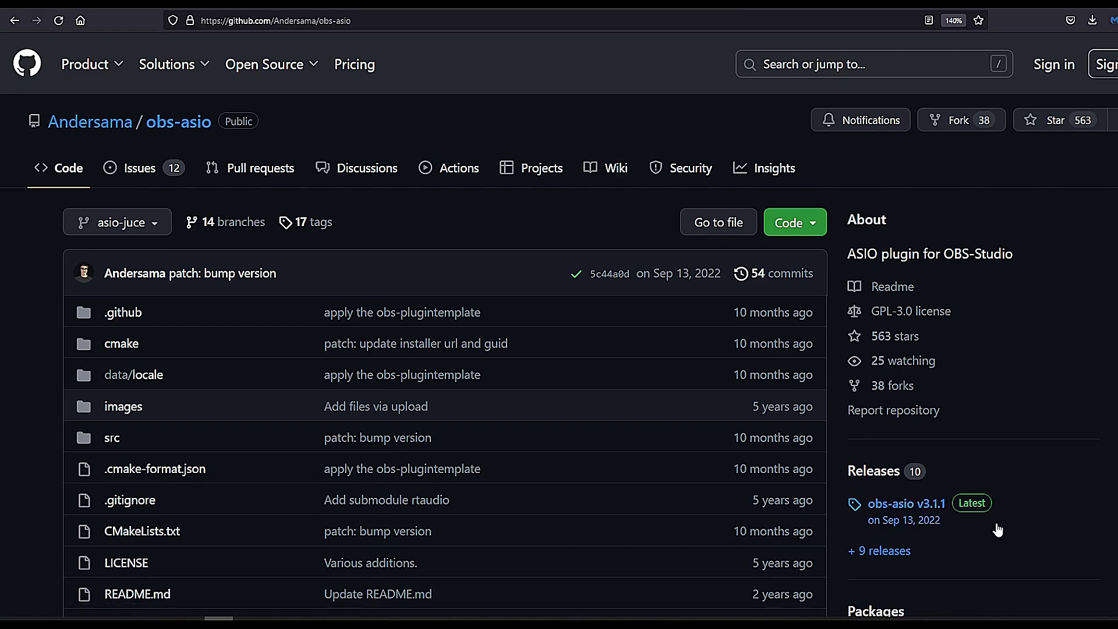
Step: Download obs-asio-3.1.1-windows-x64-Installer.exe from the obs-asio v3.1.1 release page
scroll(1025, 518, down, 3)
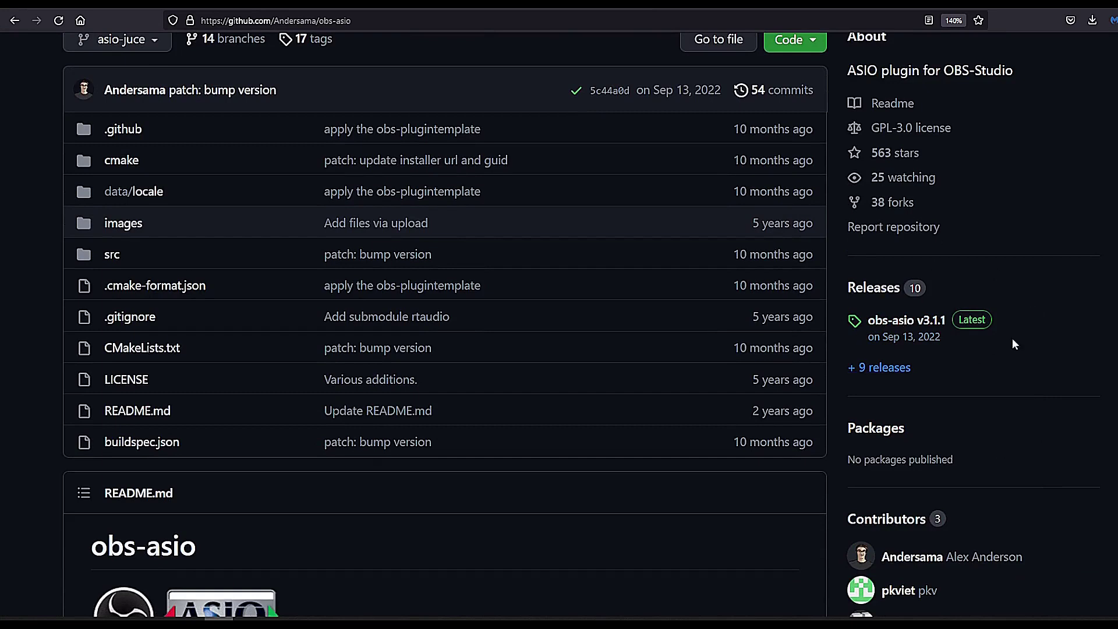
click(922, 324)
scroll(921, 323, down, 3)
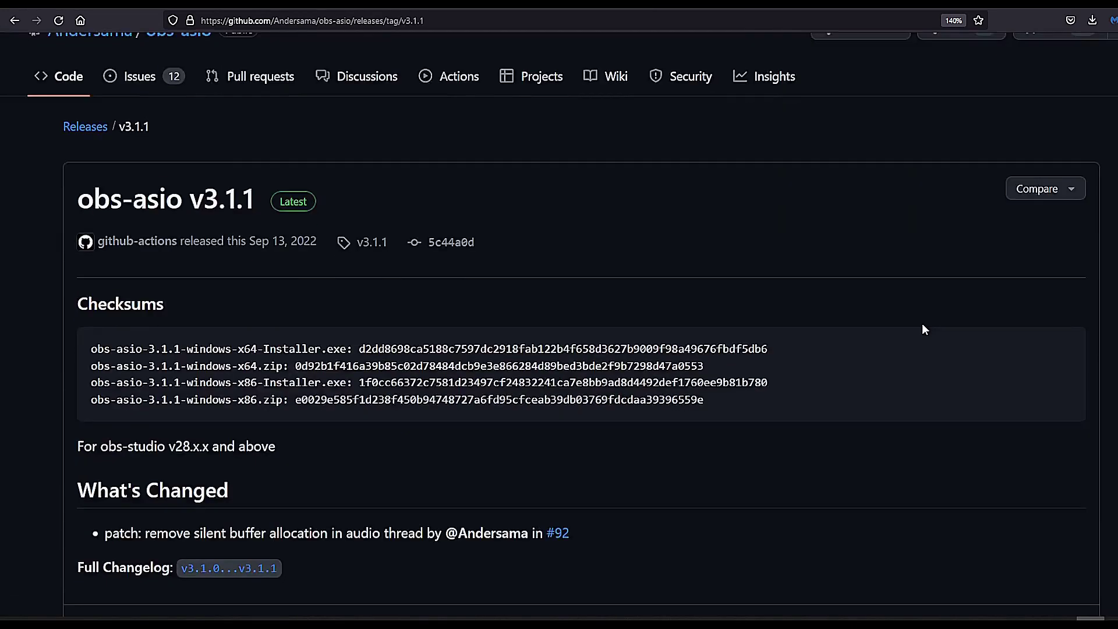
scroll(921, 331, down, 6)
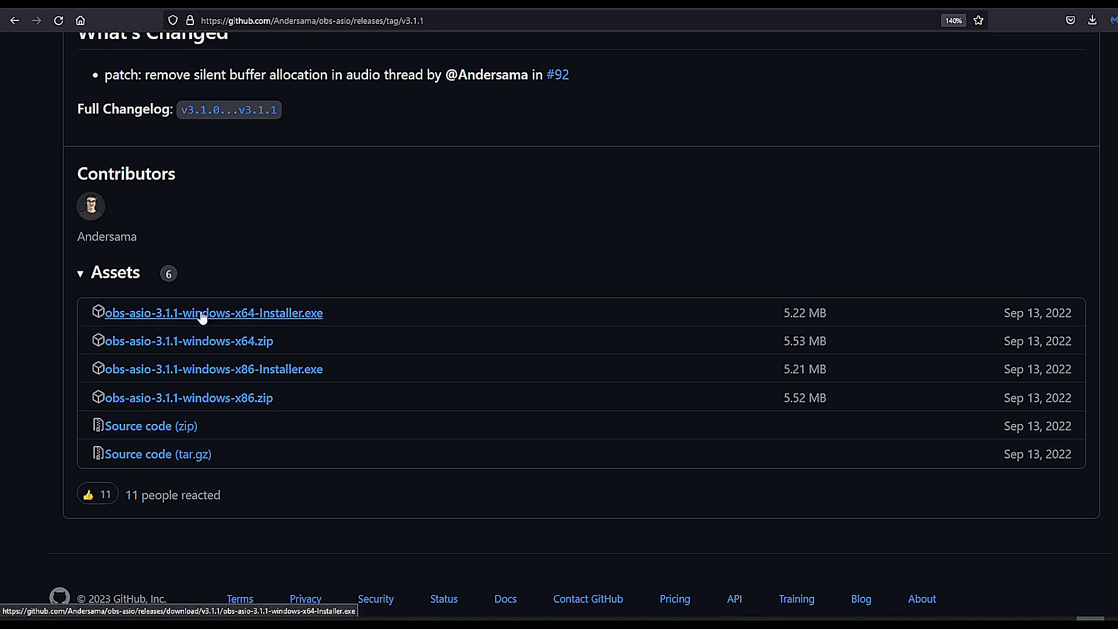
click(318, 313)
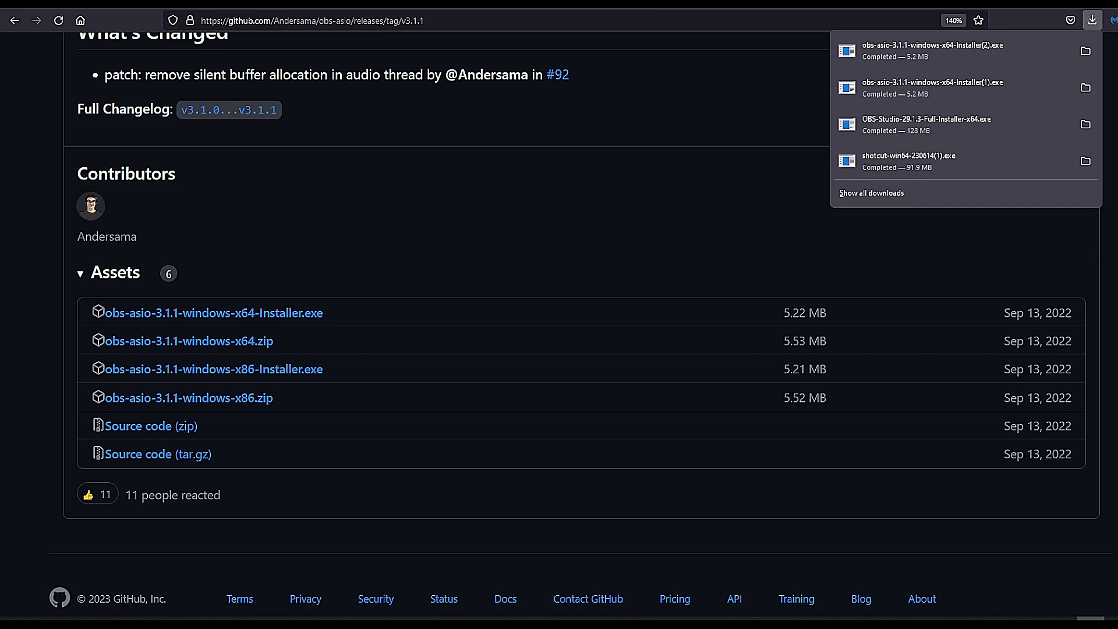
Step: Run the downloaded obs-asio installer, accept the license, and start the installation
click(1085, 52)
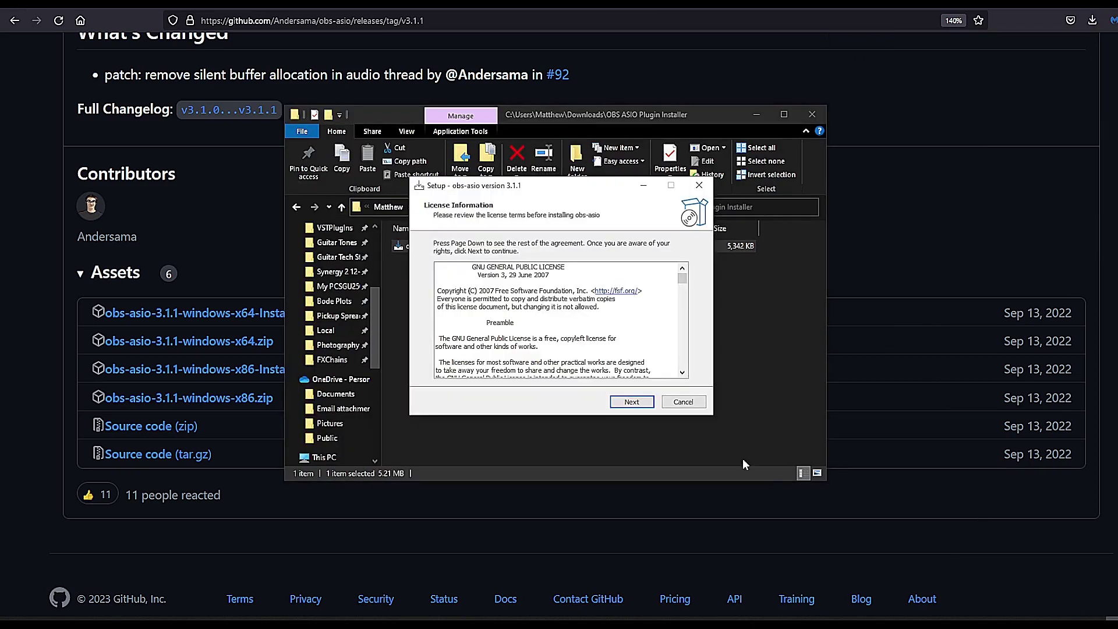
click(641, 403)
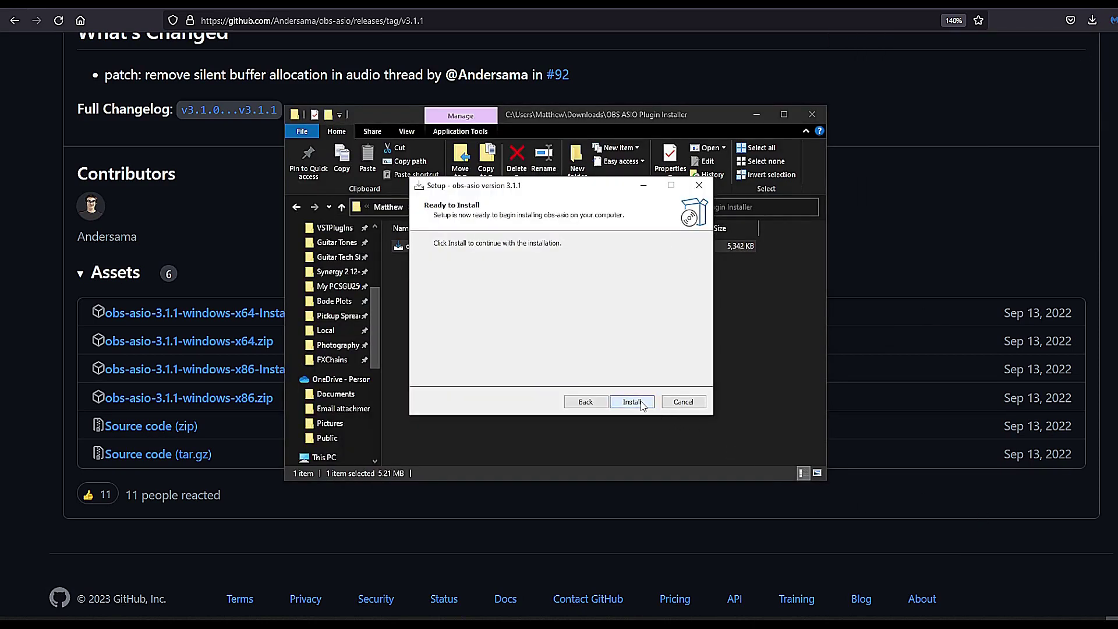
click(641, 403)
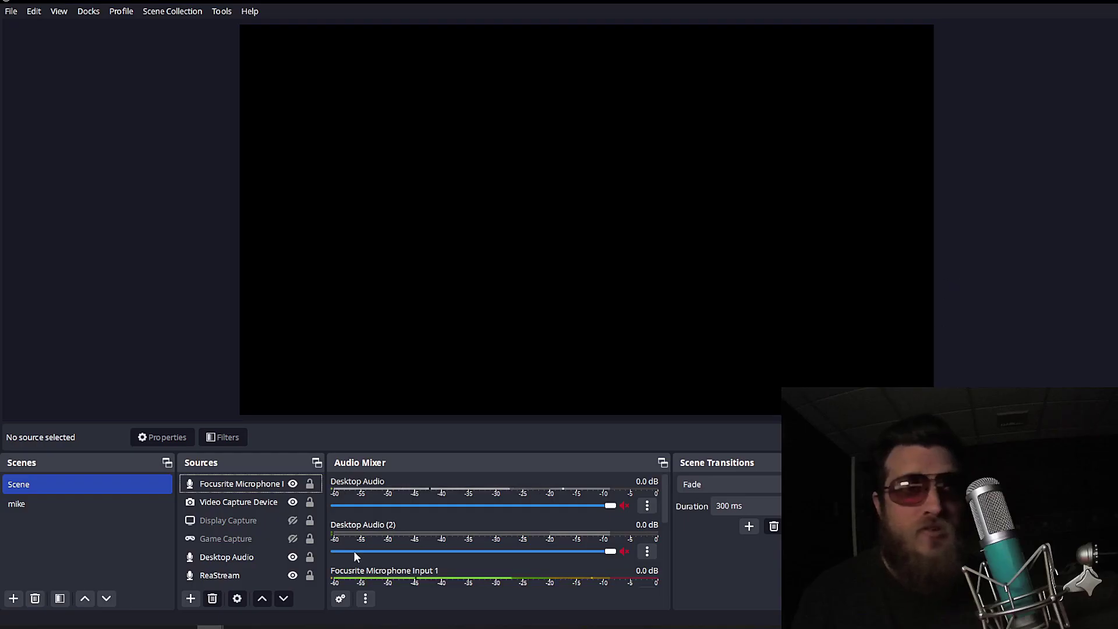
Step: Create an ASIO Input Capture source named 'Live Guitar YouTube Tutorial'
click(191, 599)
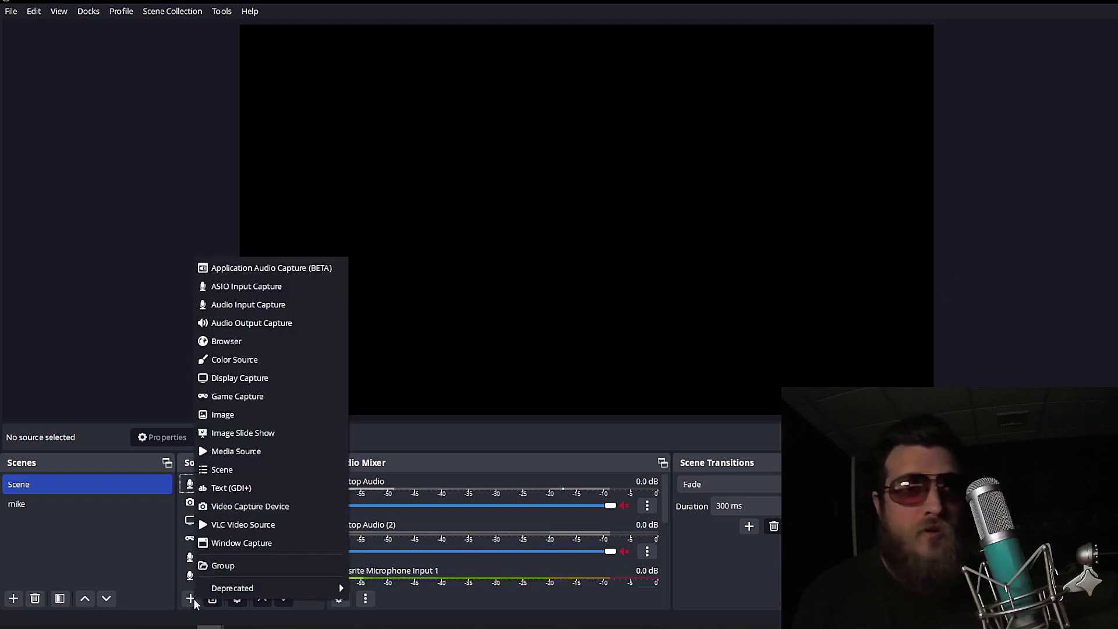
click(253, 286)
key(BackSpace)
text(Live Guitar YouTube T)
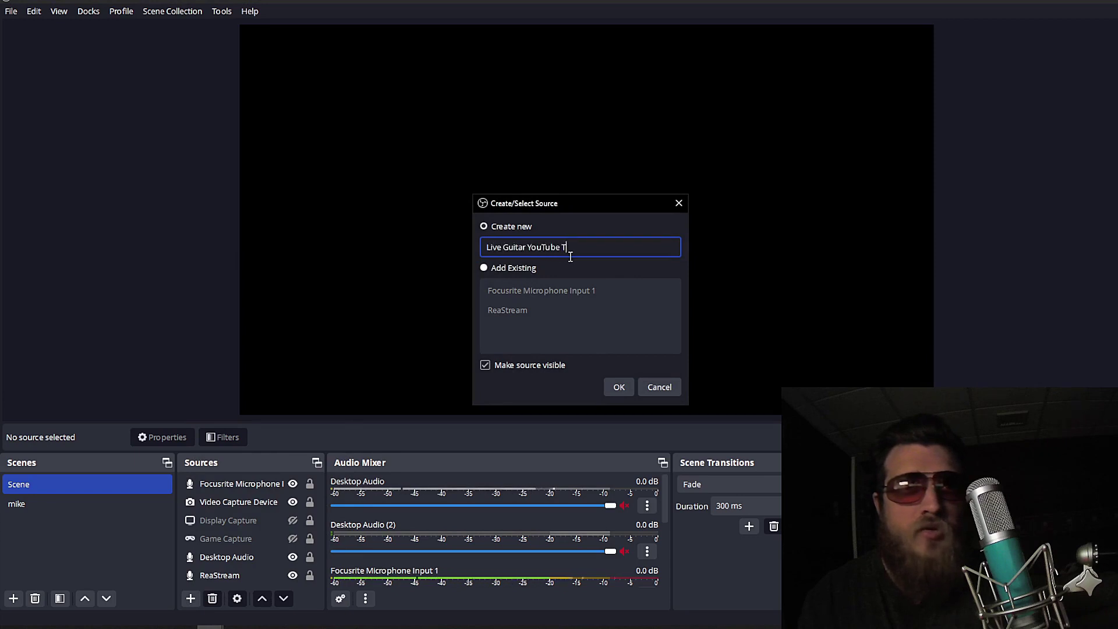
text(utorial)
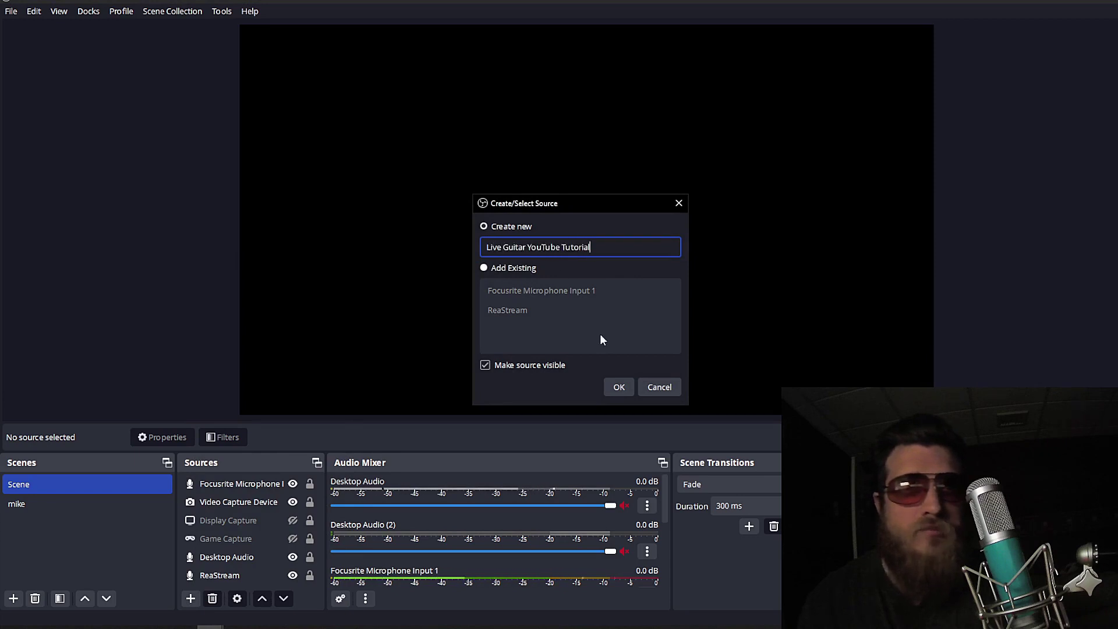
click(619, 387)
Step: Set the source's device to Focusrite USB ASIO with channel 2 mapped to Input 2
click(923, 159)
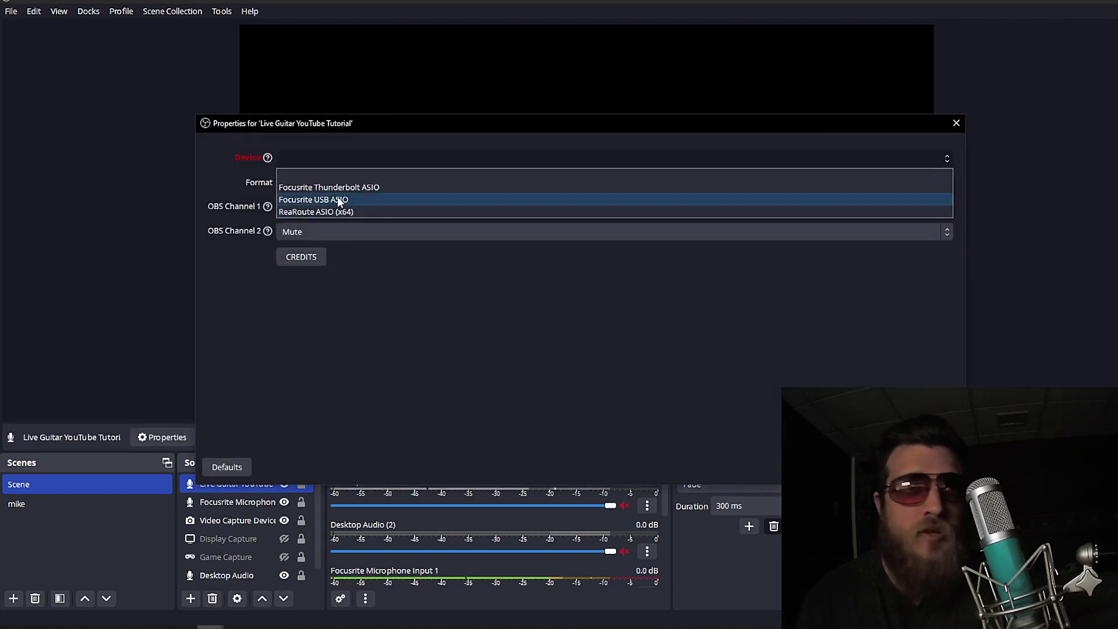
click(338, 200)
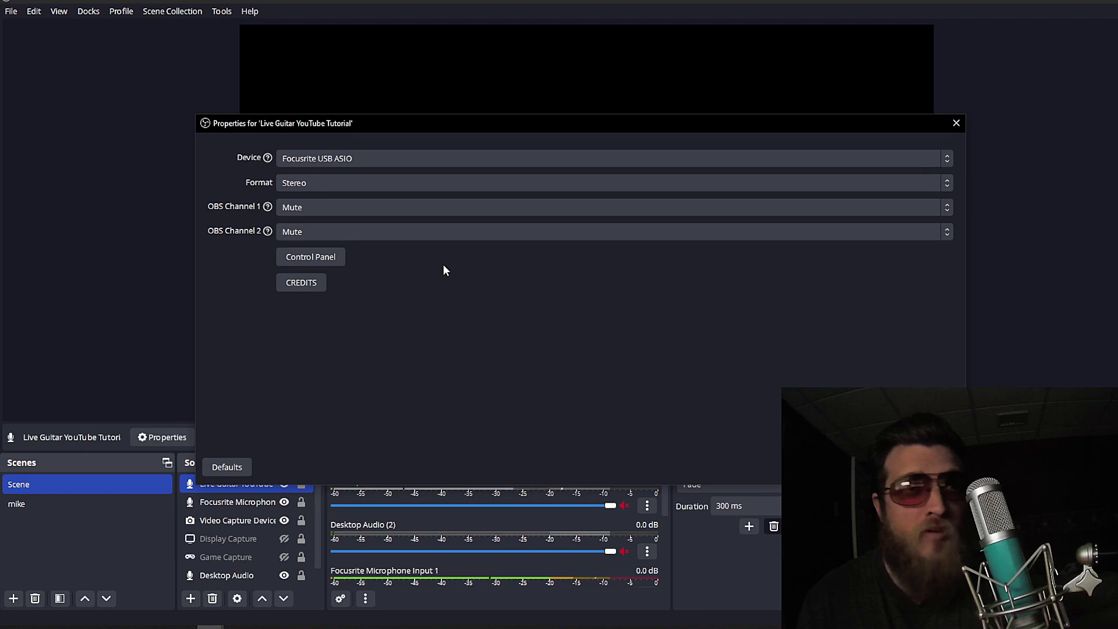
click(434, 231)
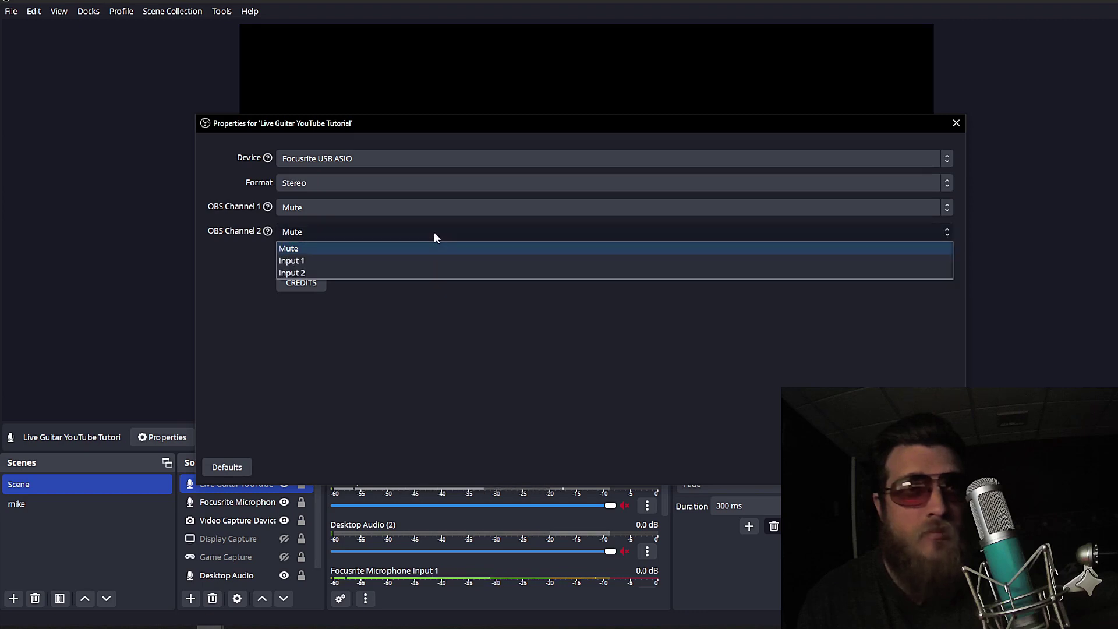
click(406, 273)
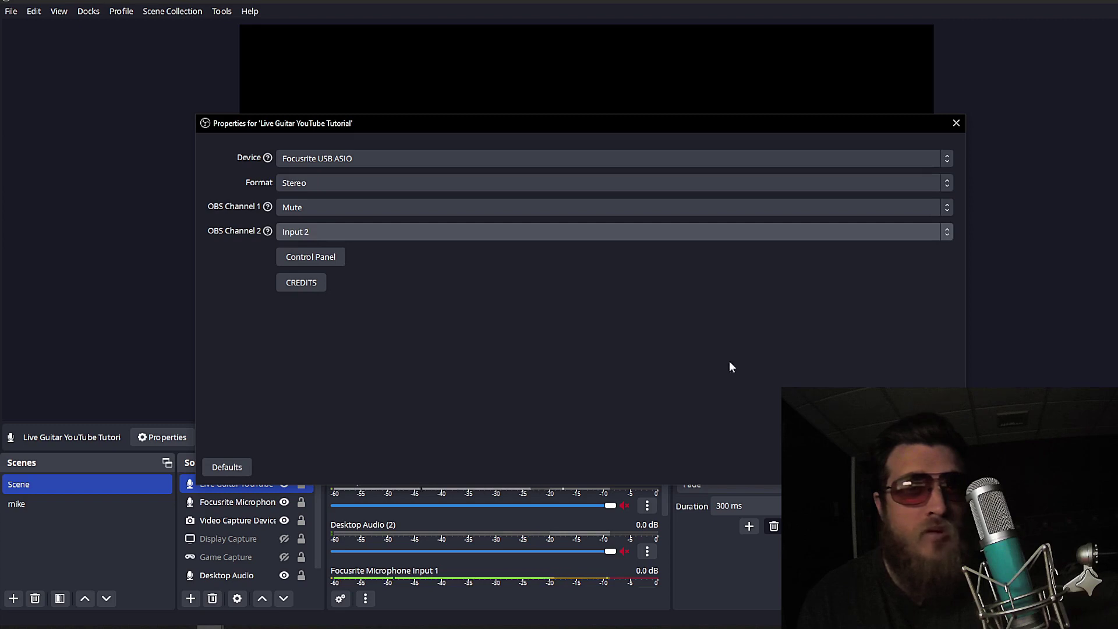
click(889, 467)
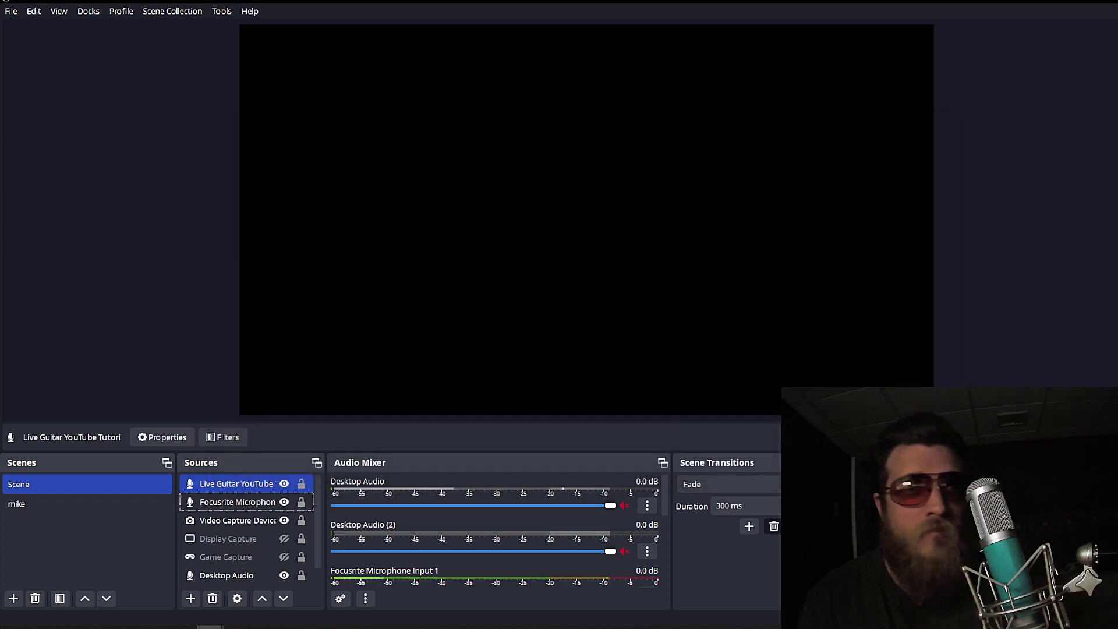
Step: Add a VST 2.x Plug-in filter using reastream-standalone to the Live Guitar source
right_click(225, 483)
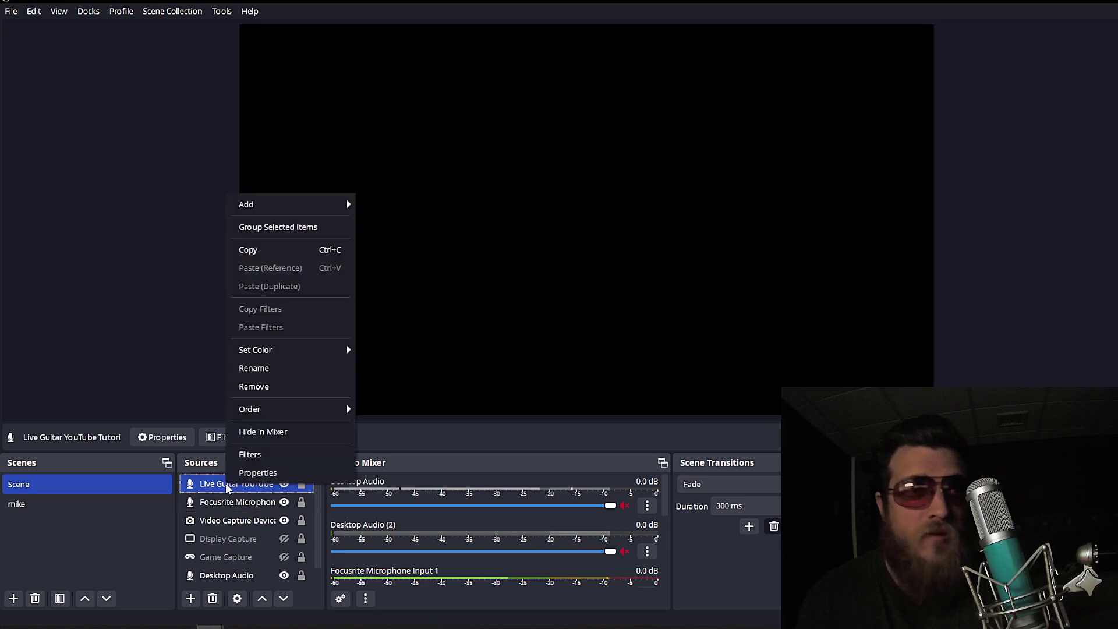
click(265, 460)
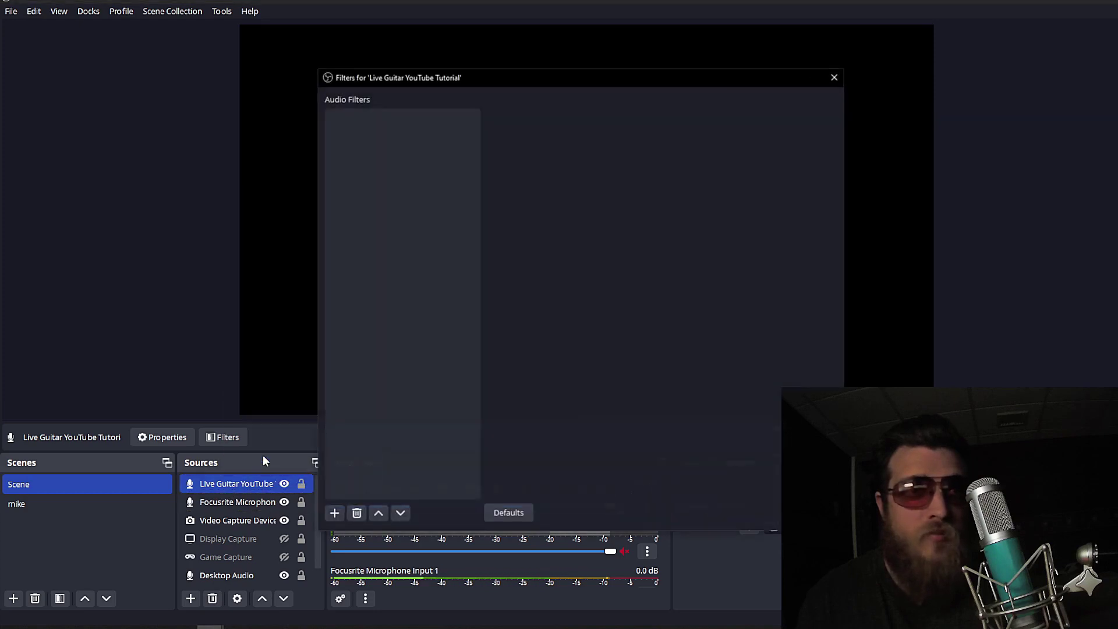
click(334, 513)
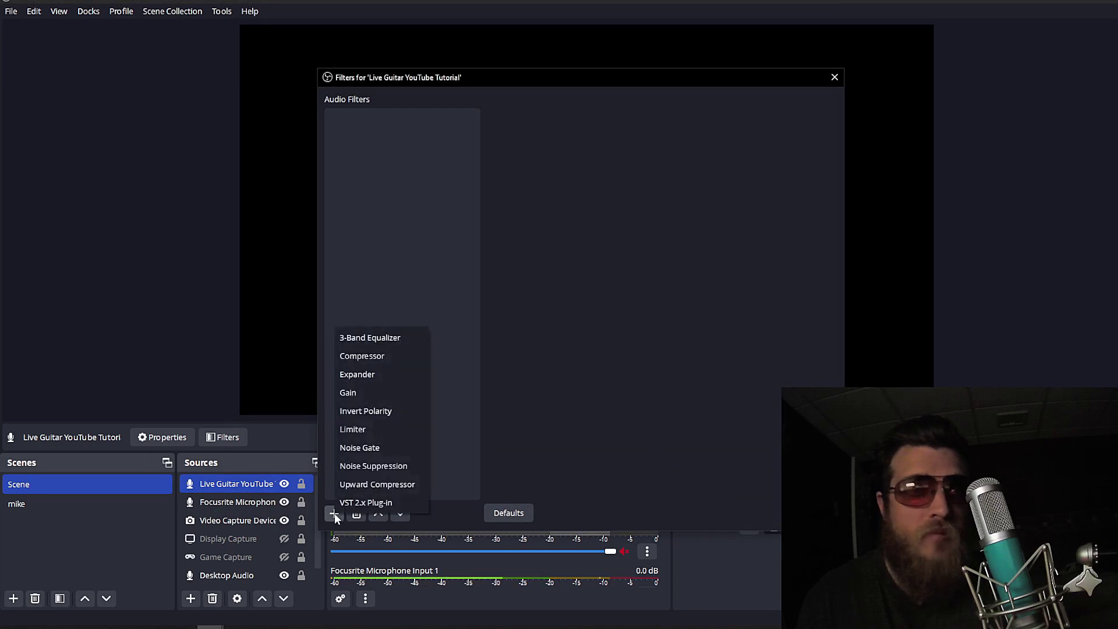
click(398, 504)
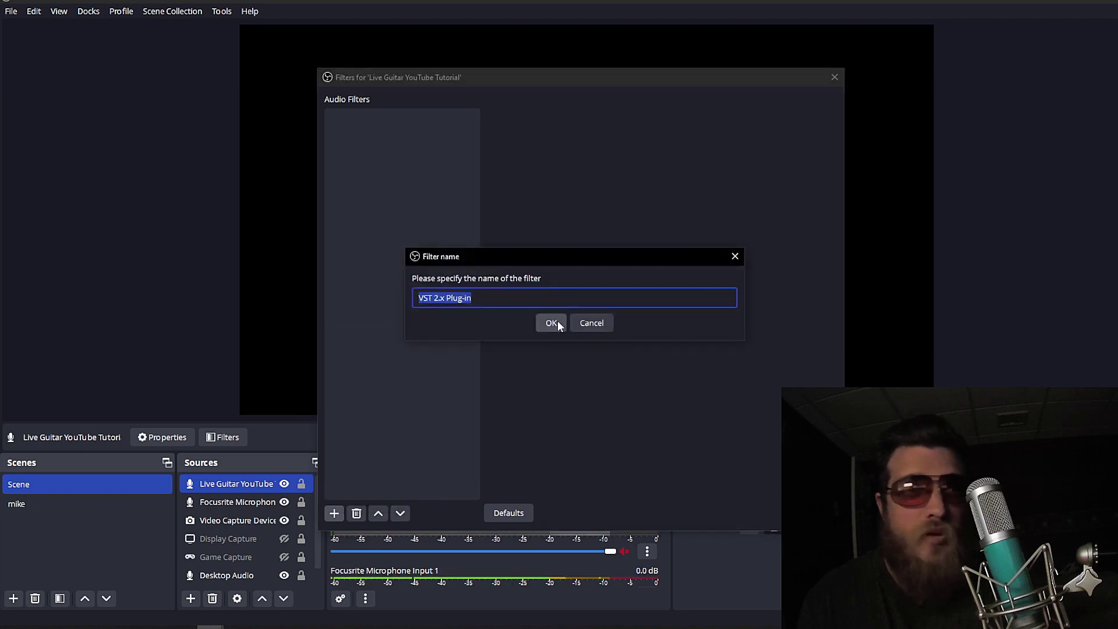
click(558, 324)
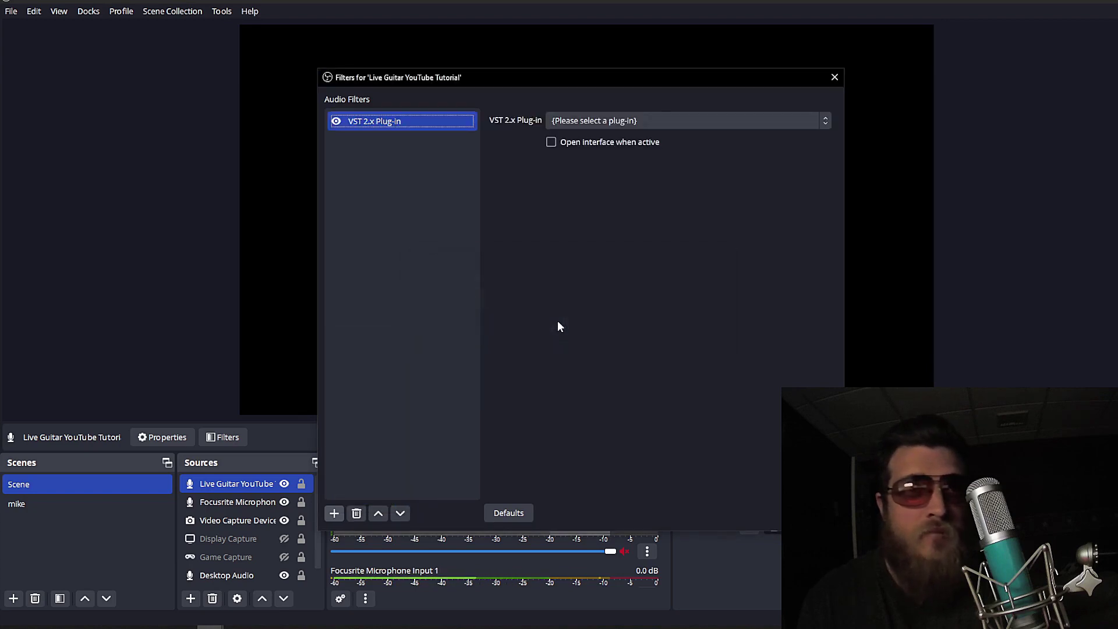
click(797, 121)
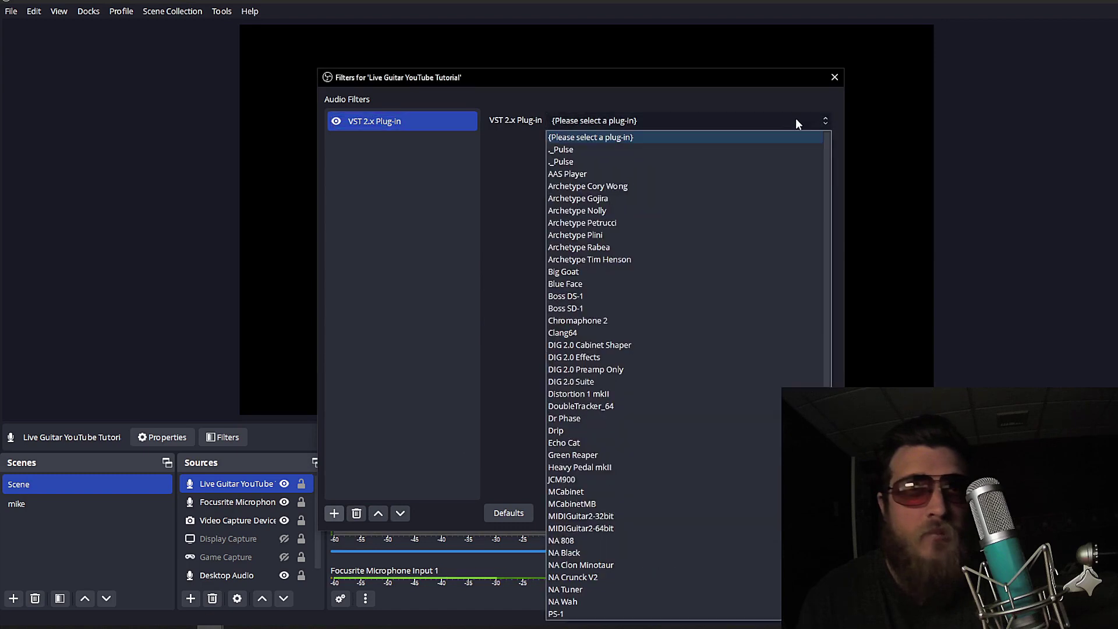
scroll(722, 366, down, 12)
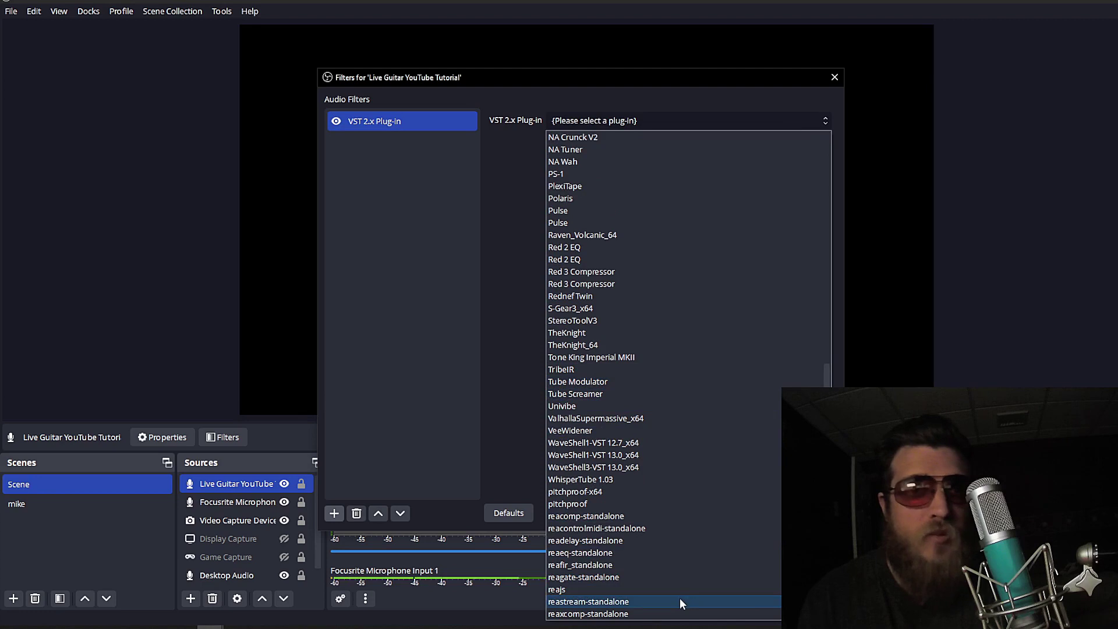
click(680, 602)
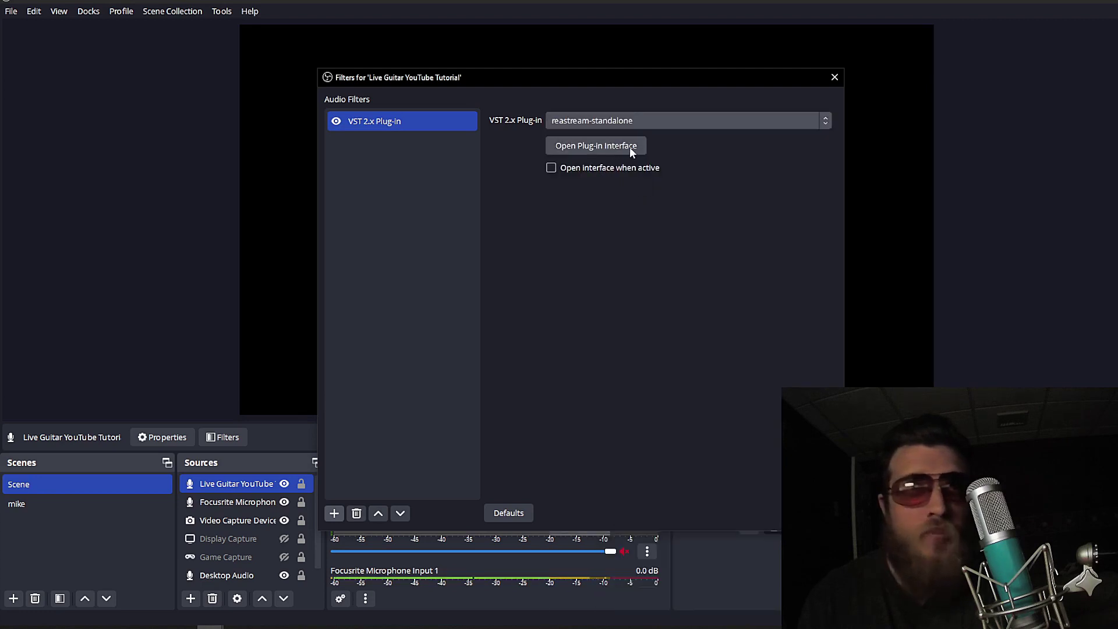
Step: Set the ReaStream filter to receive audio, then close its window and the Filters dialog
click(630, 147)
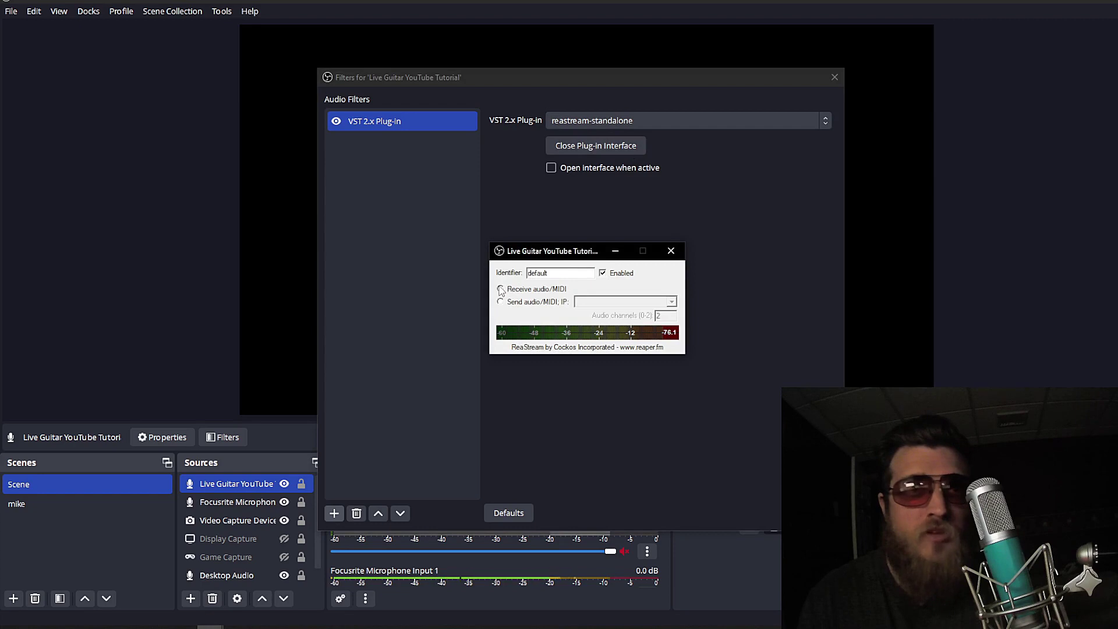
click(501, 290)
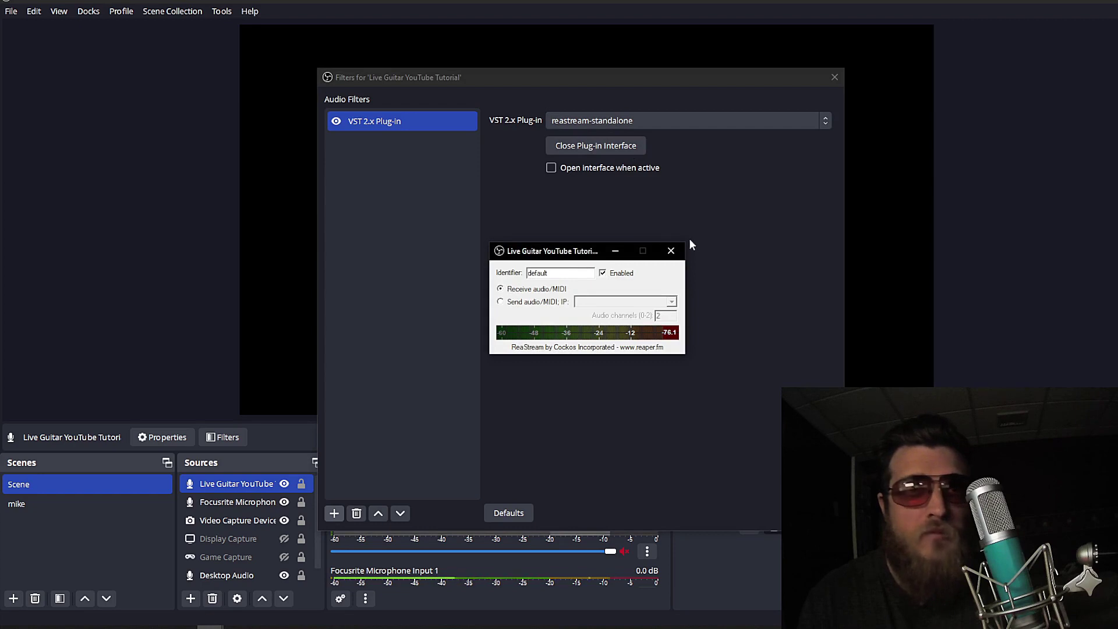
click(672, 251)
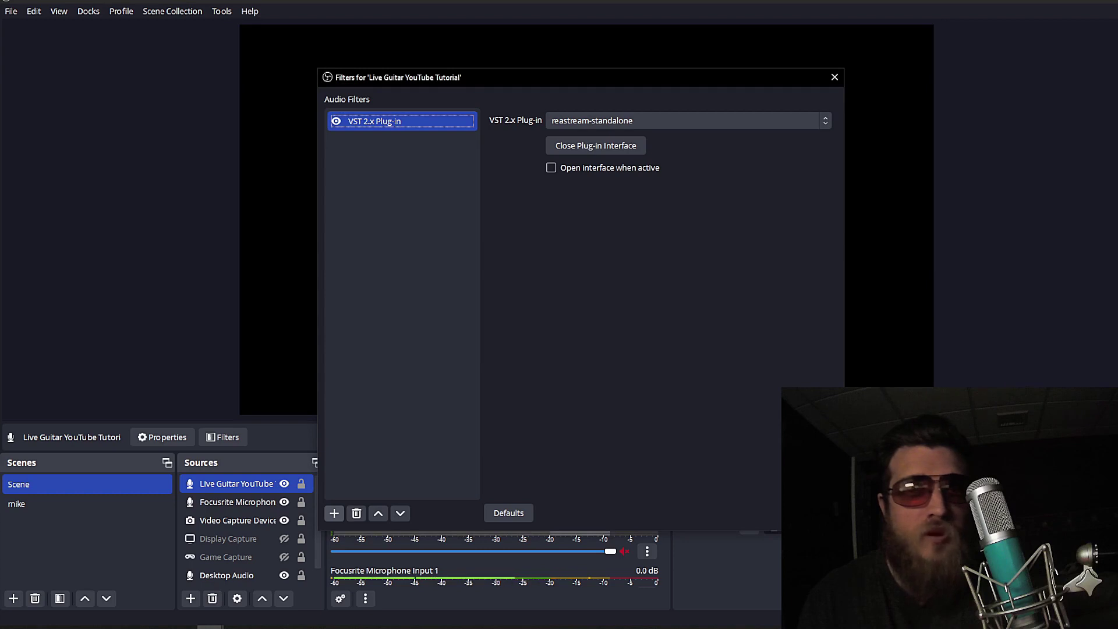
key(Escape)
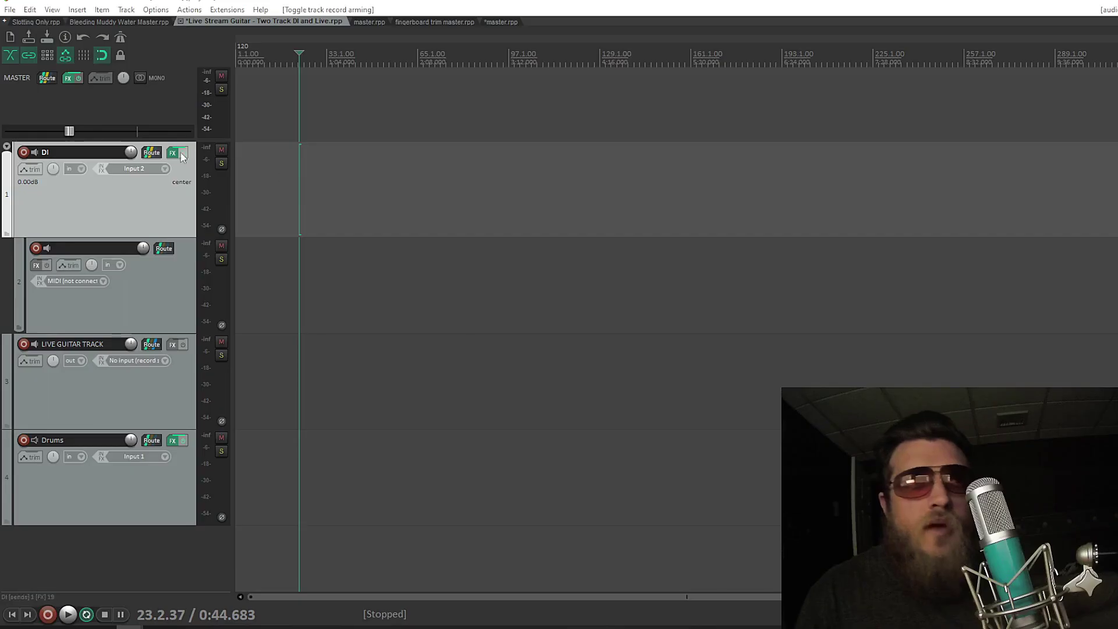
Step: Review the DI track's FX chain, previewing Petrucci Head 1 and returning to S-Gear
click(182, 156)
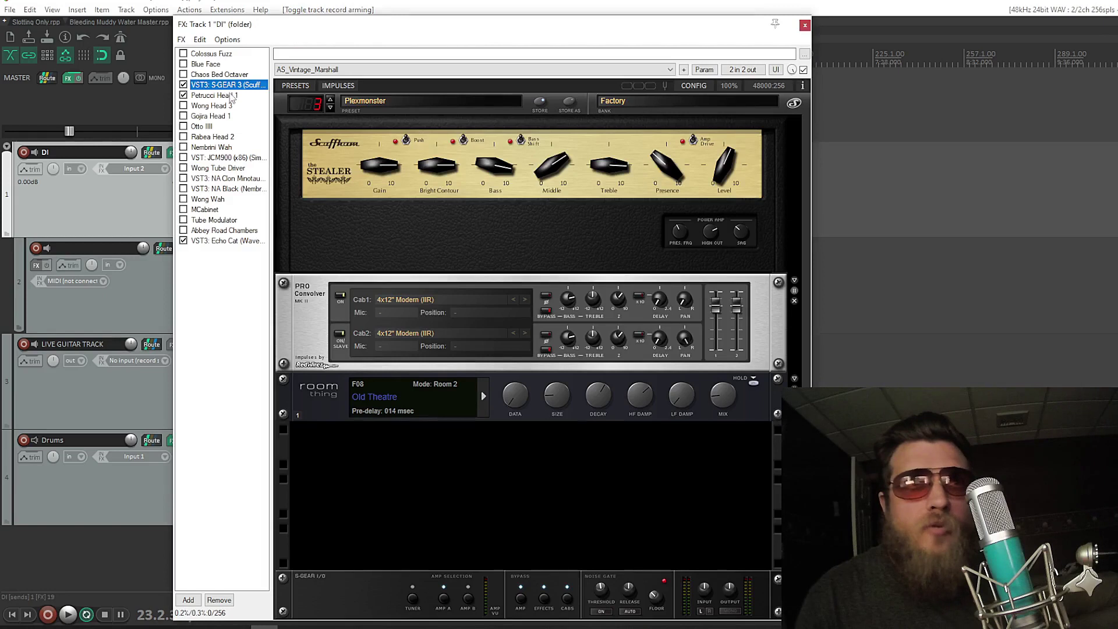
click(221, 95)
key(Up)
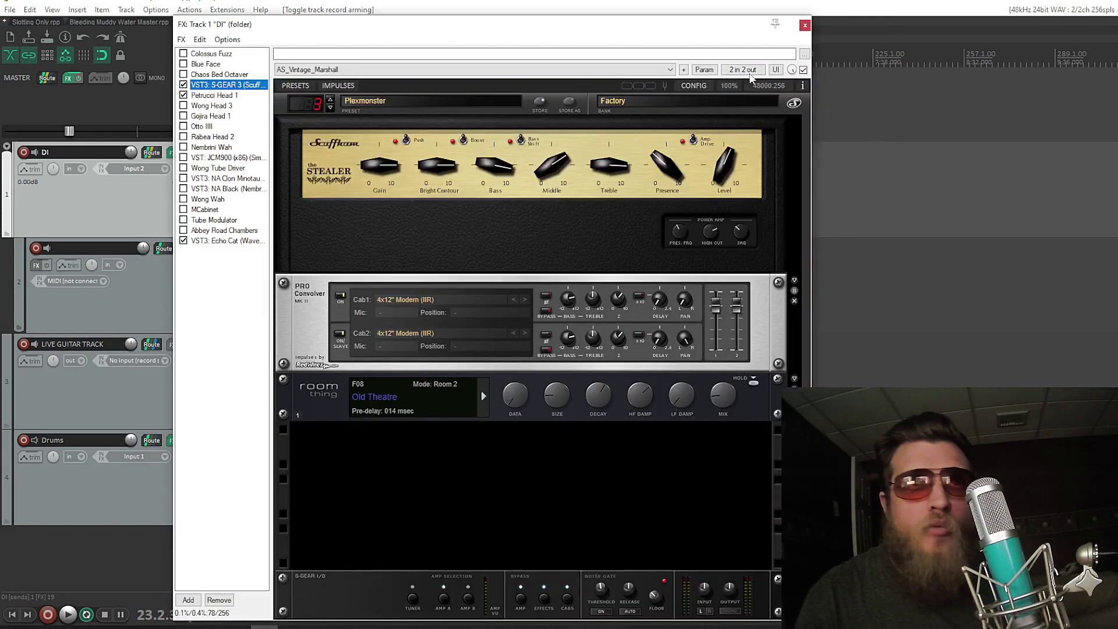
Step: Close the FX chain, arm the DI track for recording, and start a new project tab
click(804, 26)
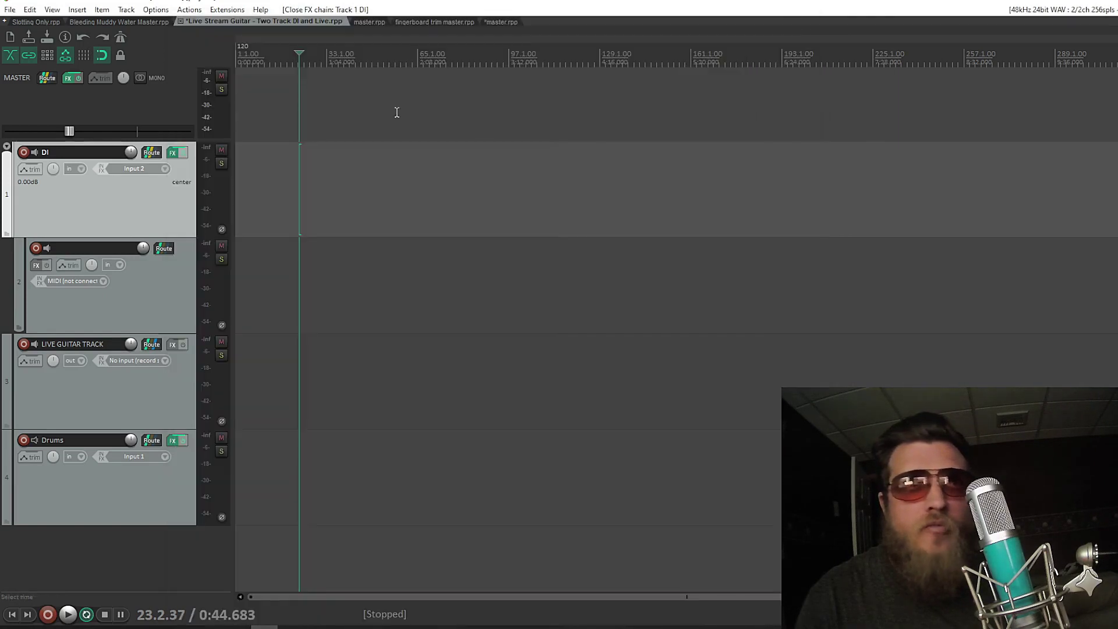
click(23, 152)
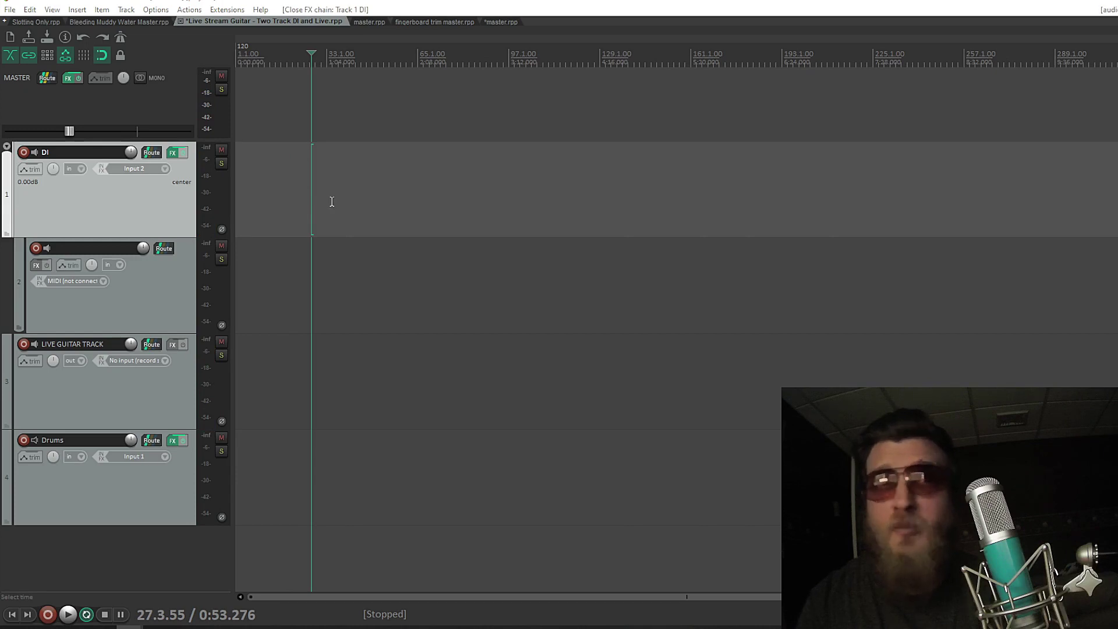
key(ctrl+t)
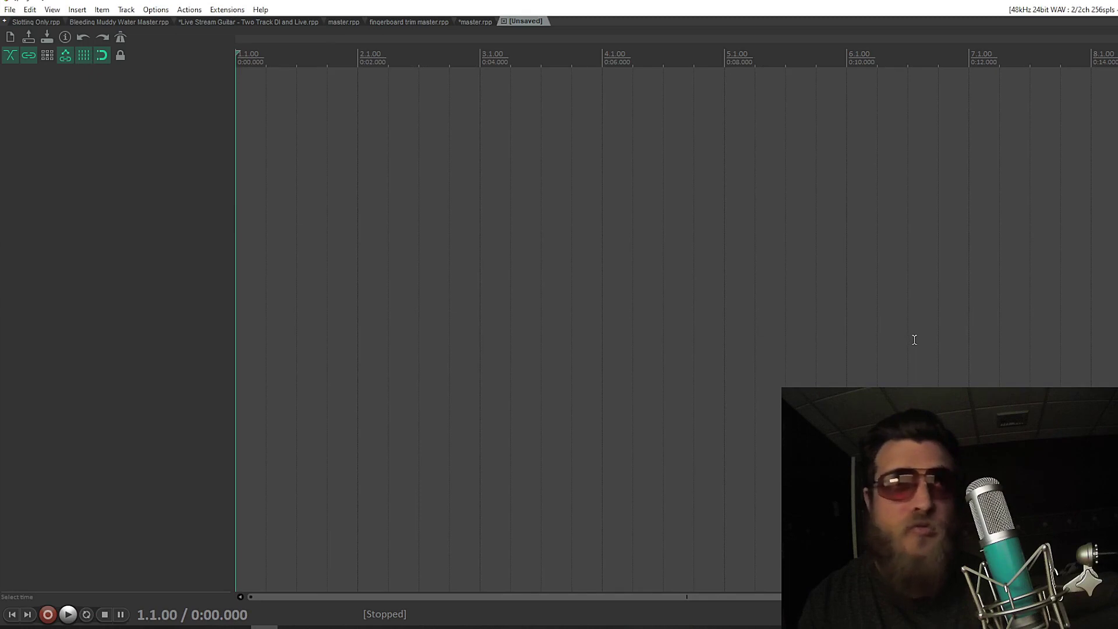
Step: In the Default_6.0 Theme Adjuster, toggle the Track Control Panel's Routing hide cells
click(155, 9)
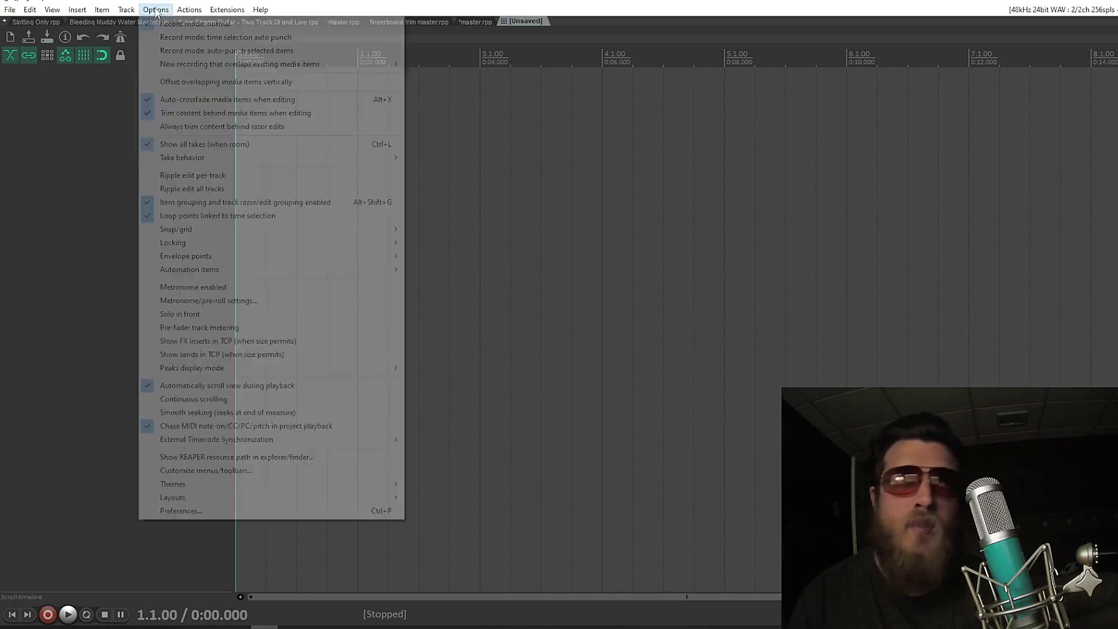
mouse_move(394, 486)
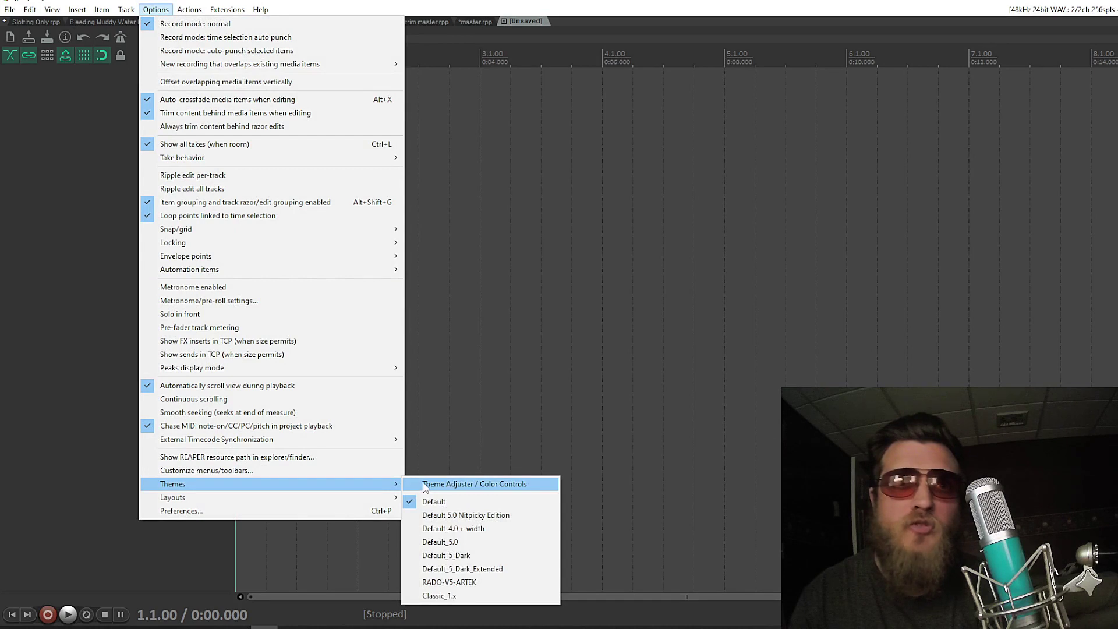
click(425, 486)
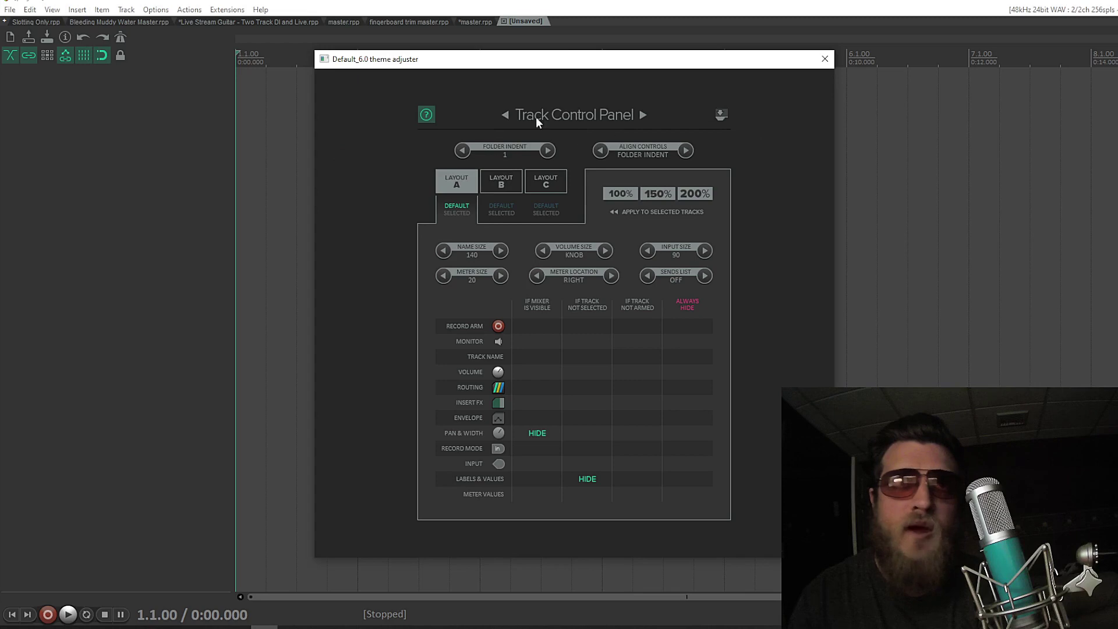
click(577, 389)
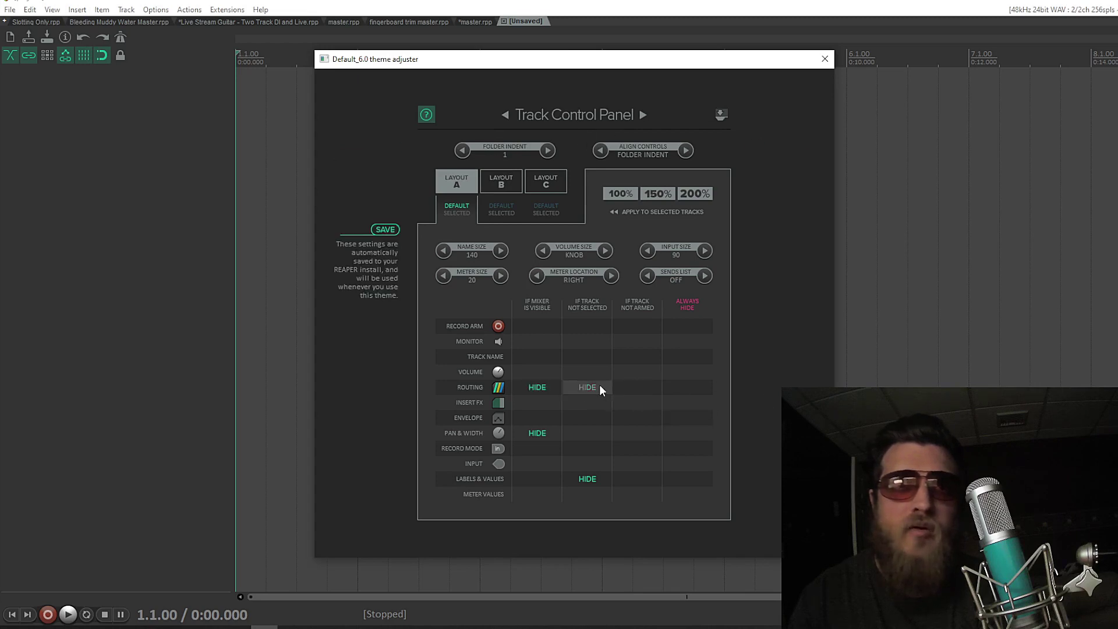
click(544, 389)
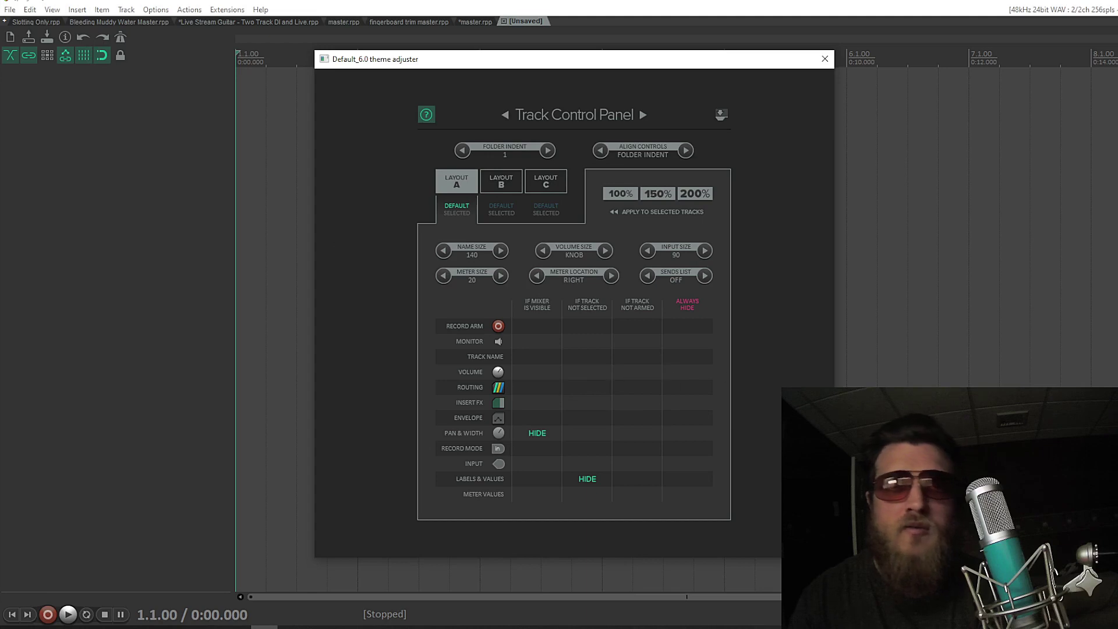
Step: Show the master track, add ReaStream sending by local broadcast, then add a new track
key(Escape)
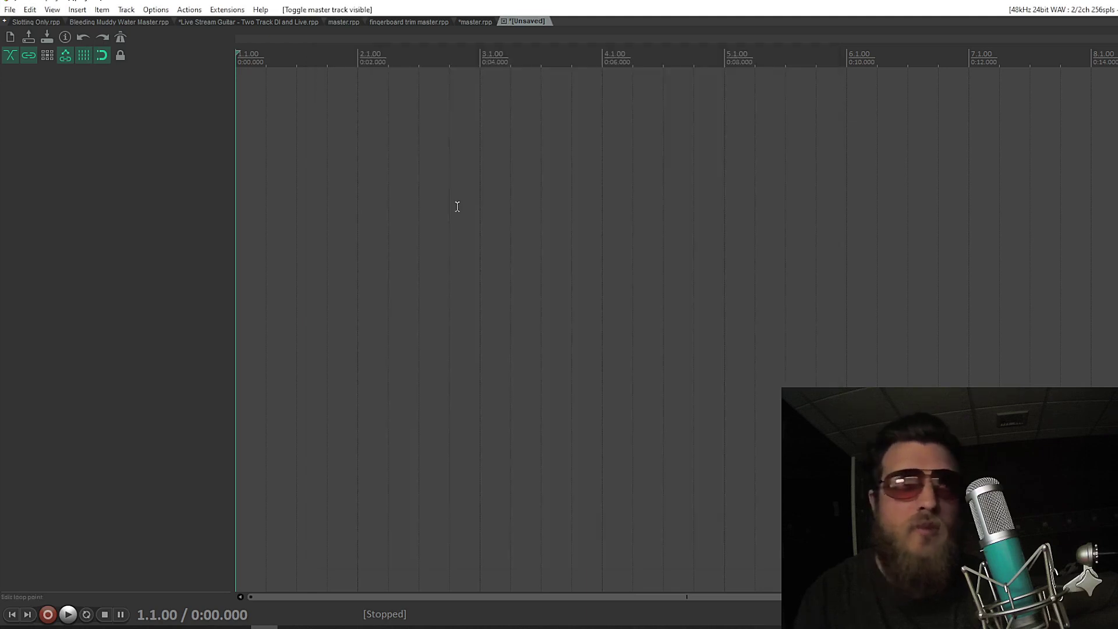
key(ctrl+alt+m)
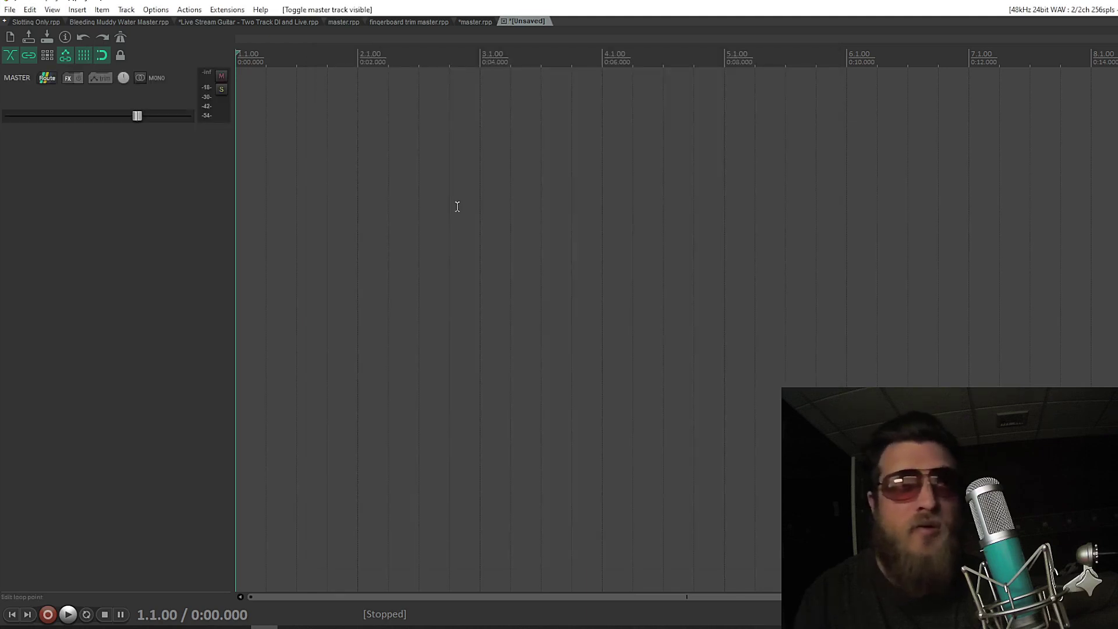
click(70, 78)
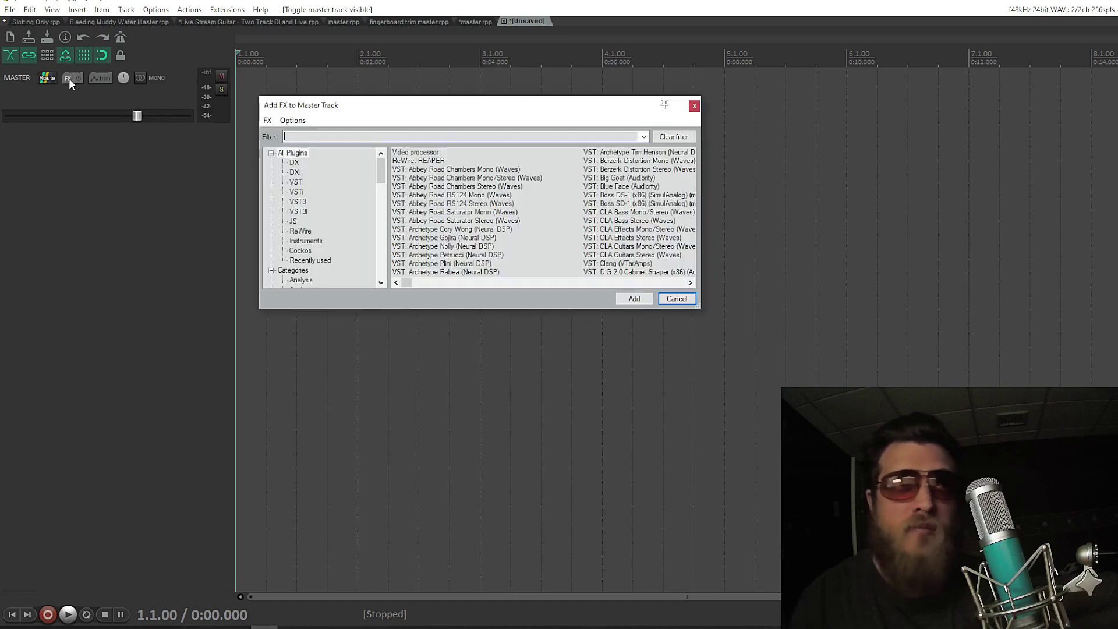
text(reastrea)
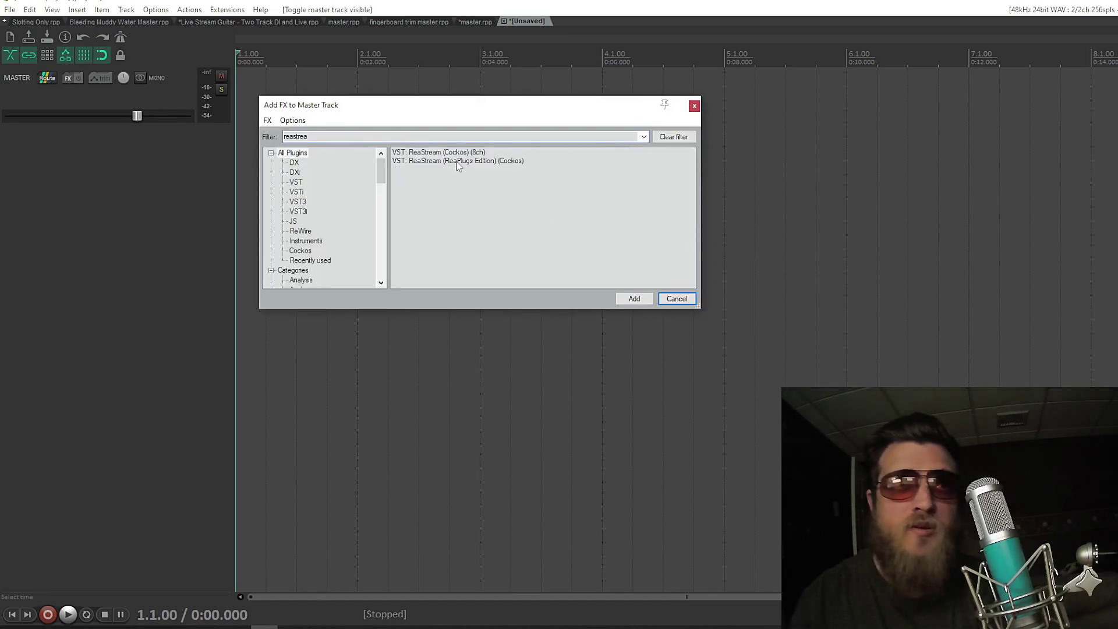
click(460, 162)
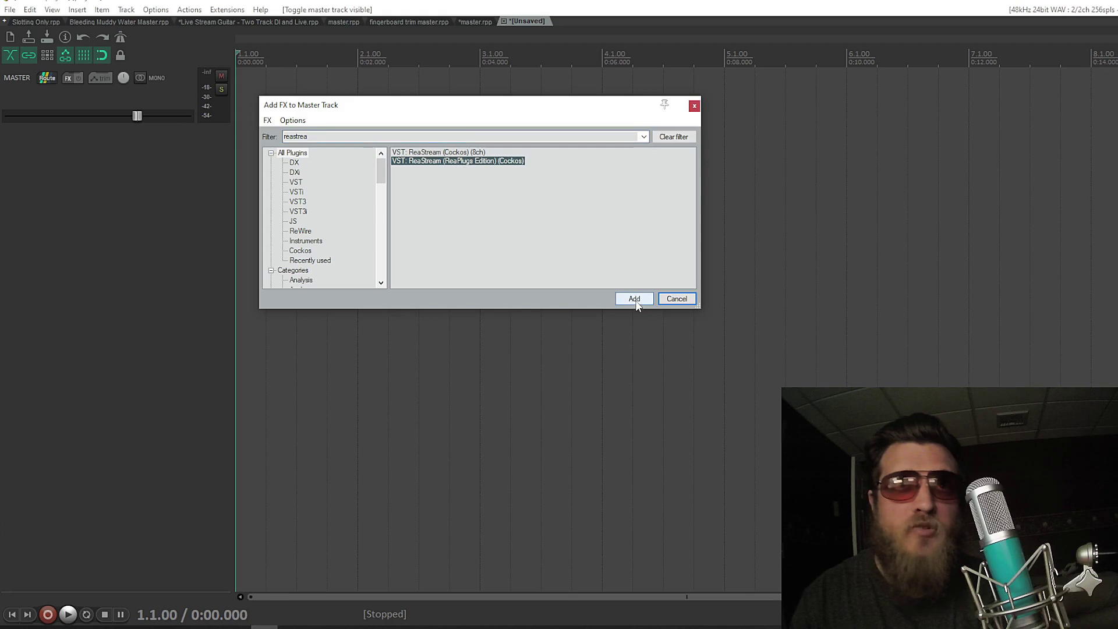
click(635, 299)
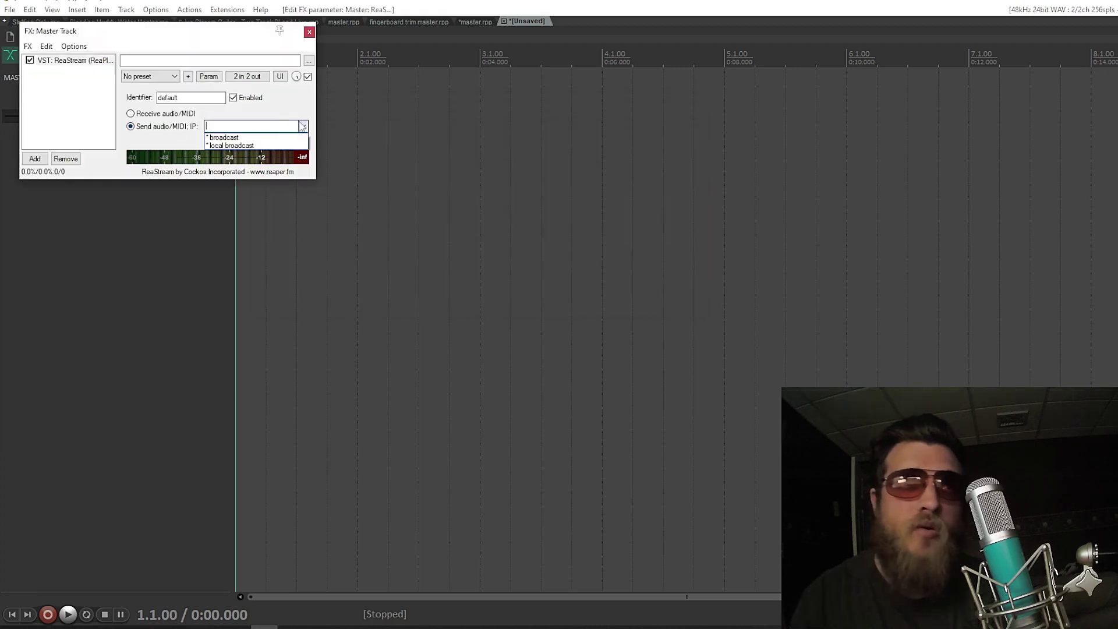
click(233, 145)
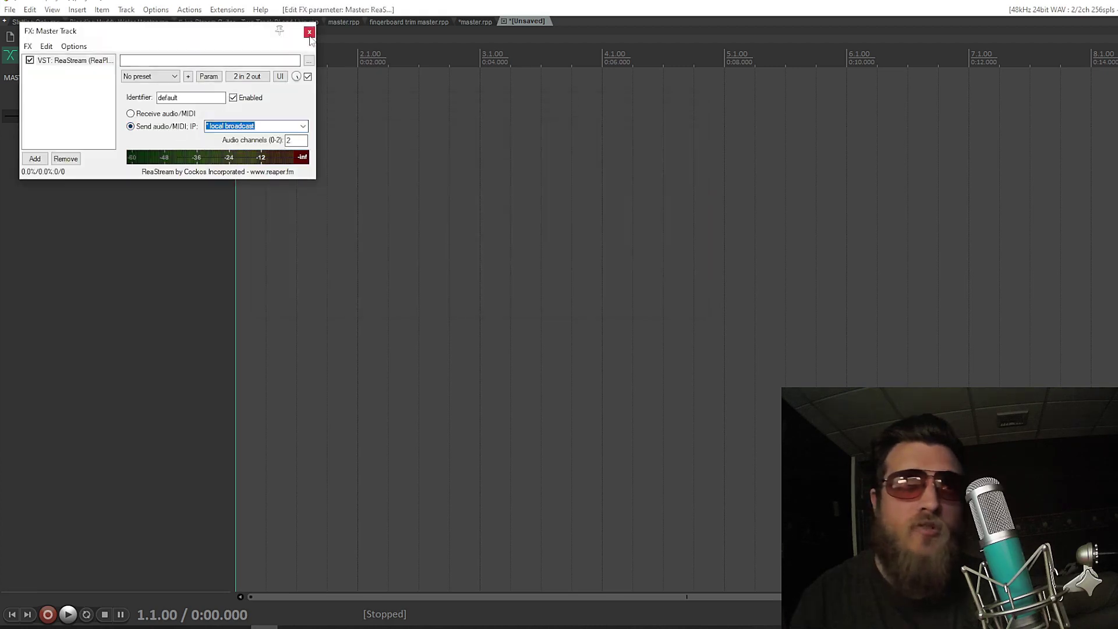
click(310, 33)
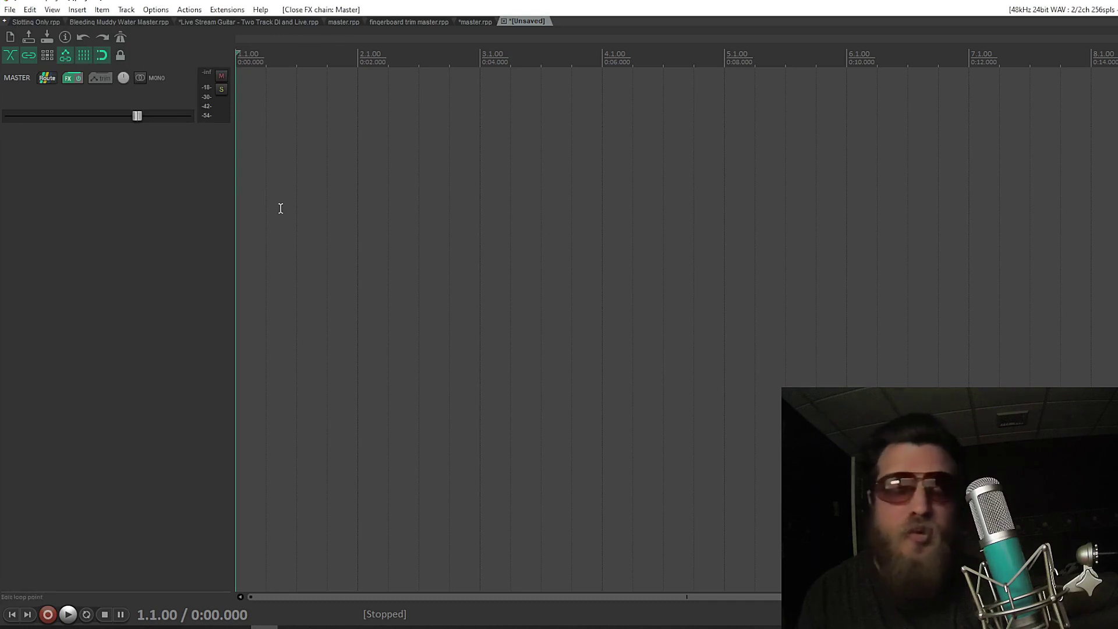
key(ctrl+t)
key(ctrl+t)
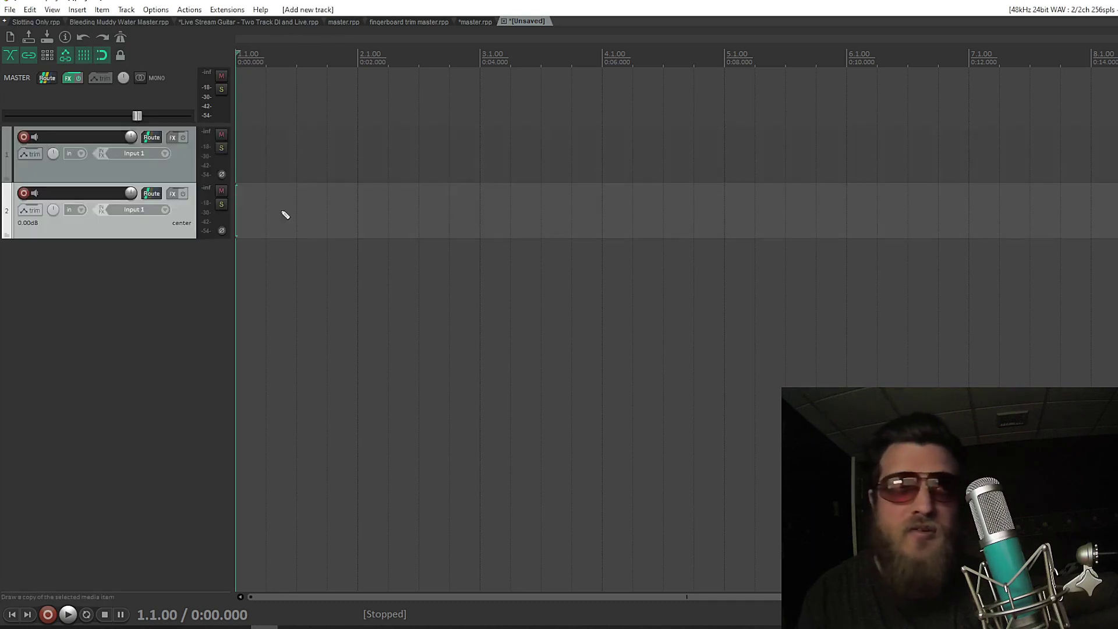
Step: Name track 1 DI GUITAR and track 2 LIVE GUITAR
double_click(91, 135)
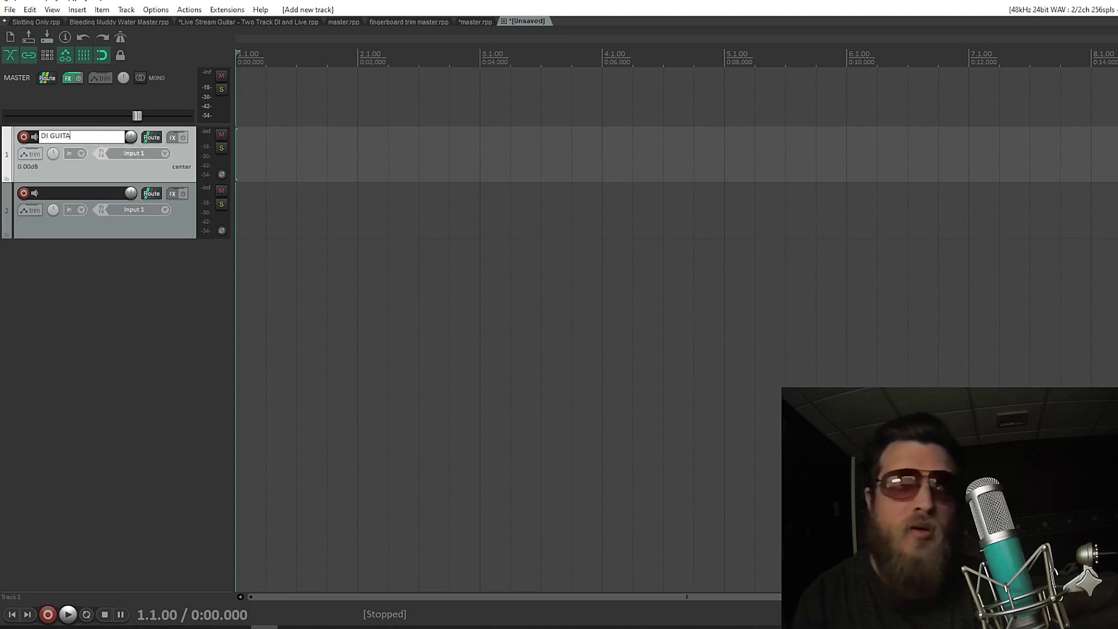
key(Return)
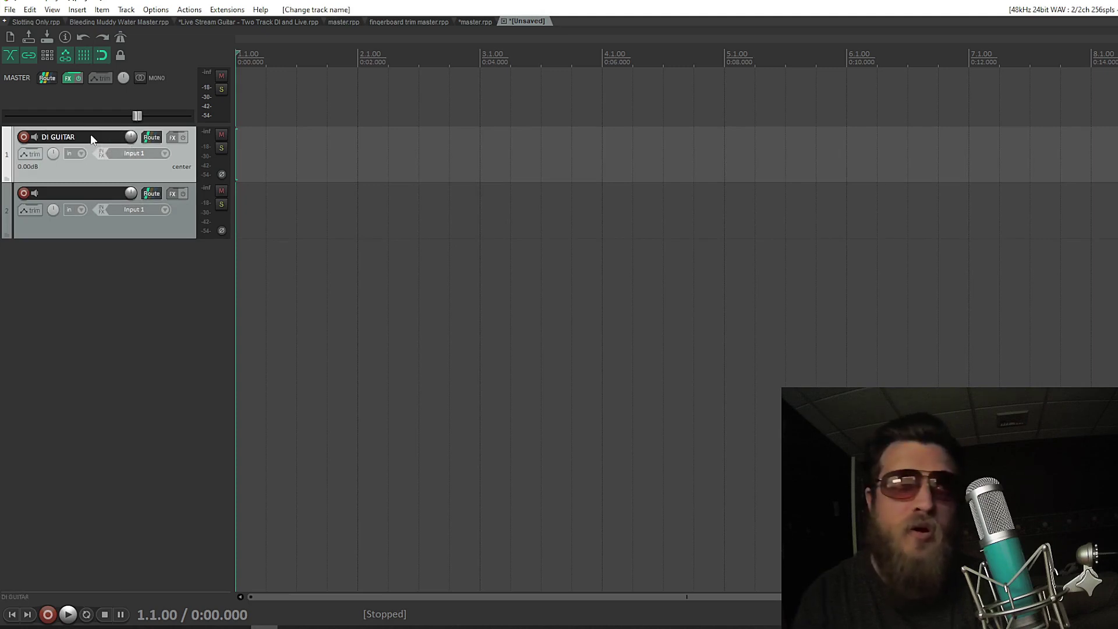
double_click(94, 192)
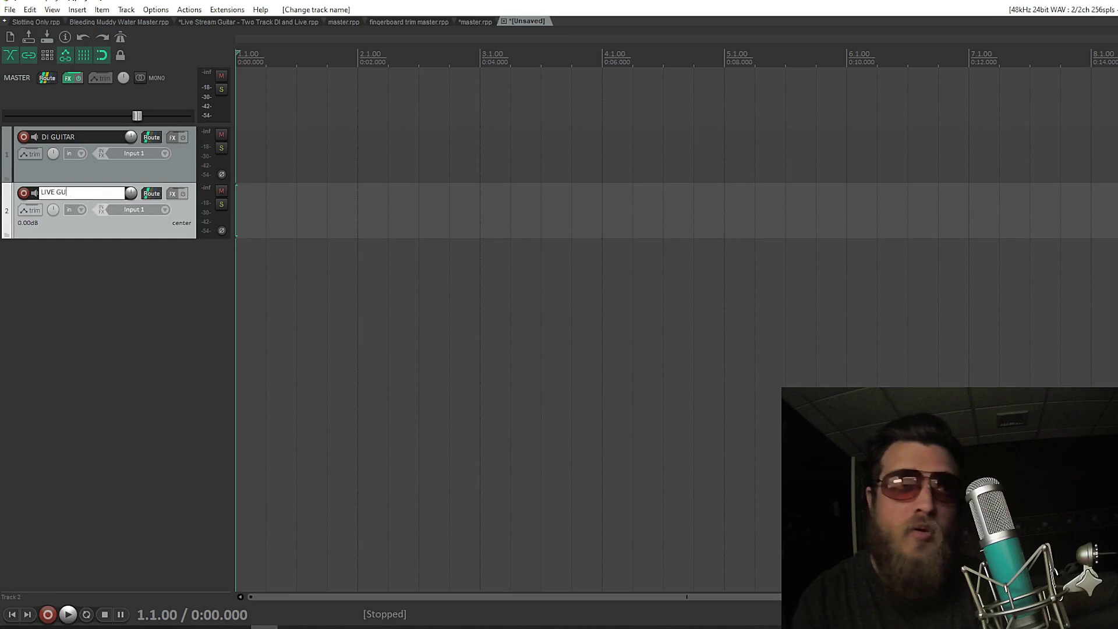
key(Return)
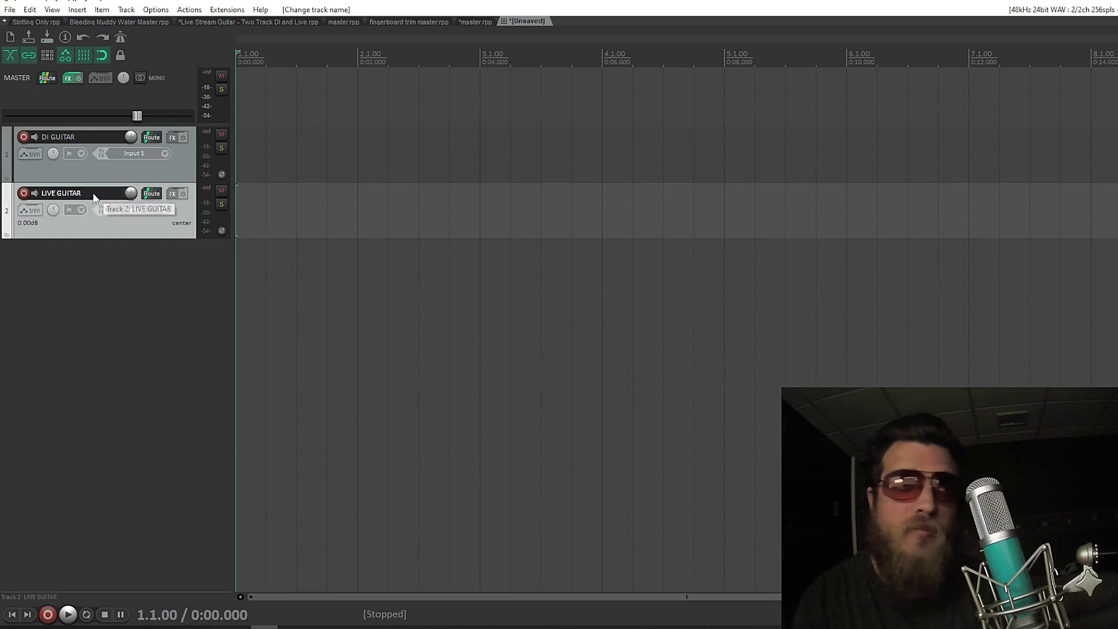
click(337, 205)
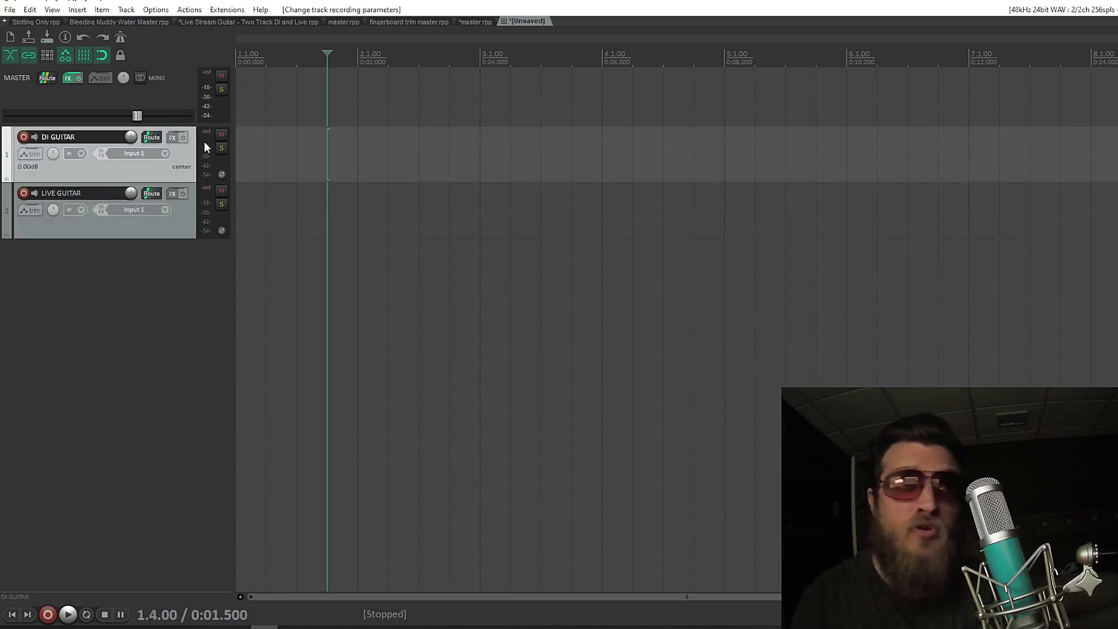
Step: Set DI GUITAR's input to Mono Input 2 and LIVE GUITAR's input to None
click(163, 153)
mouse_move(222, 158)
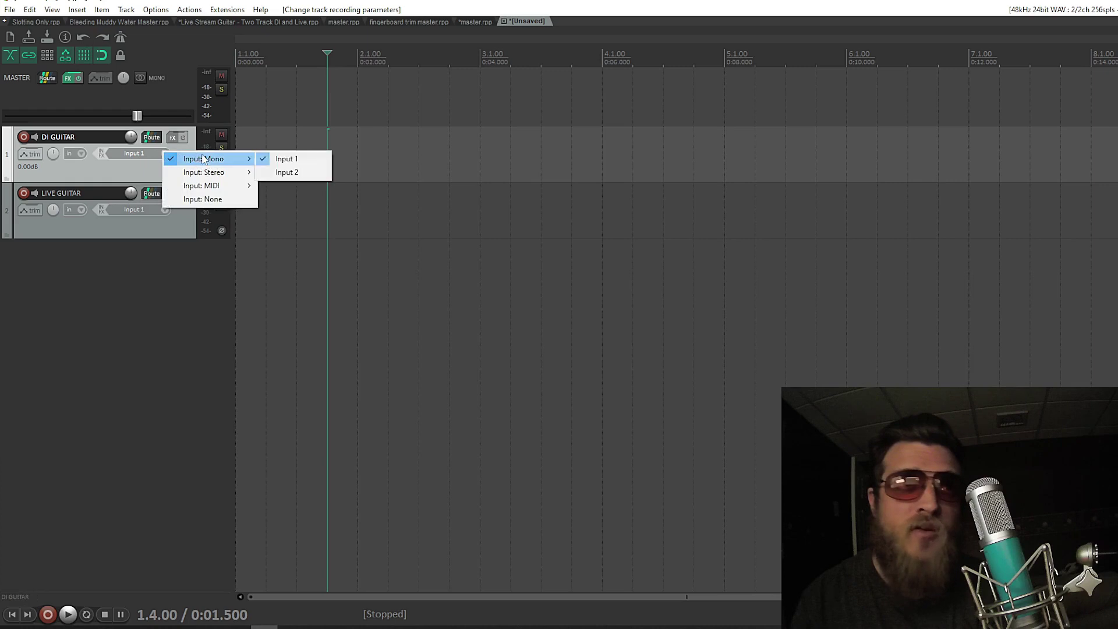
click(300, 174)
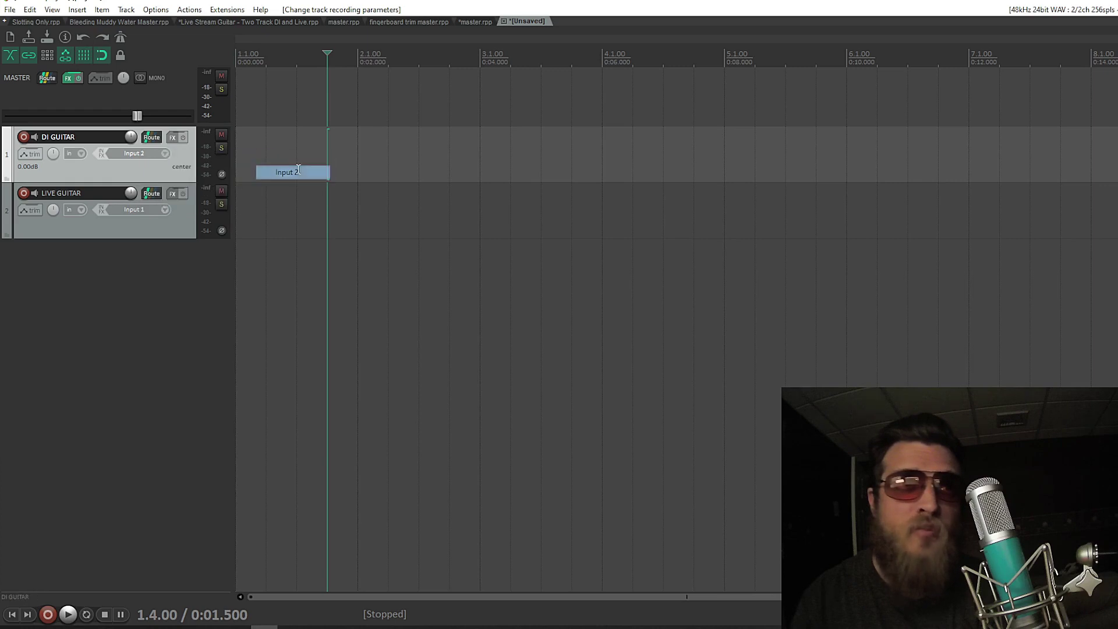
click(356, 210)
click(163, 210)
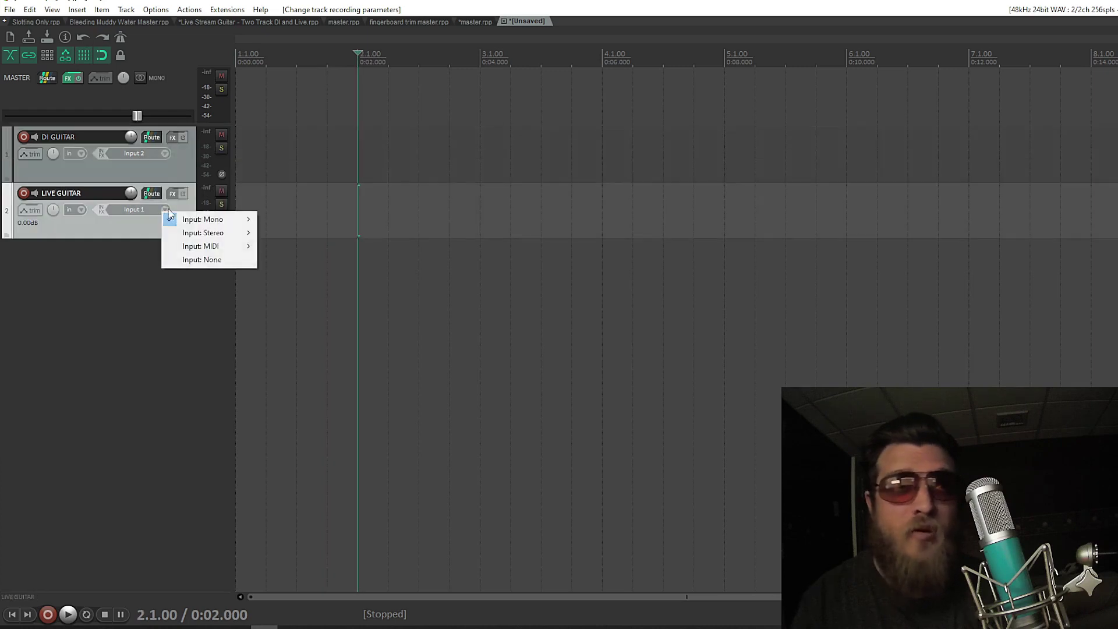
click(231, 260)
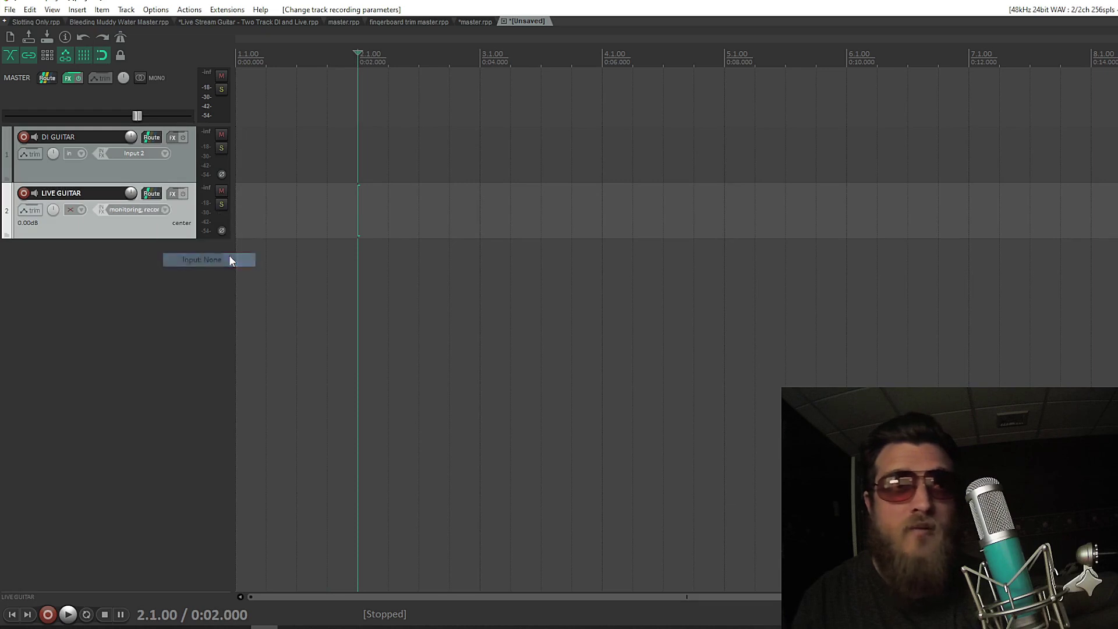
Step: Set LIVE GUITAR to record its stereo output with record monitoring off
click(77, 209)
mouse_move(139, 243)
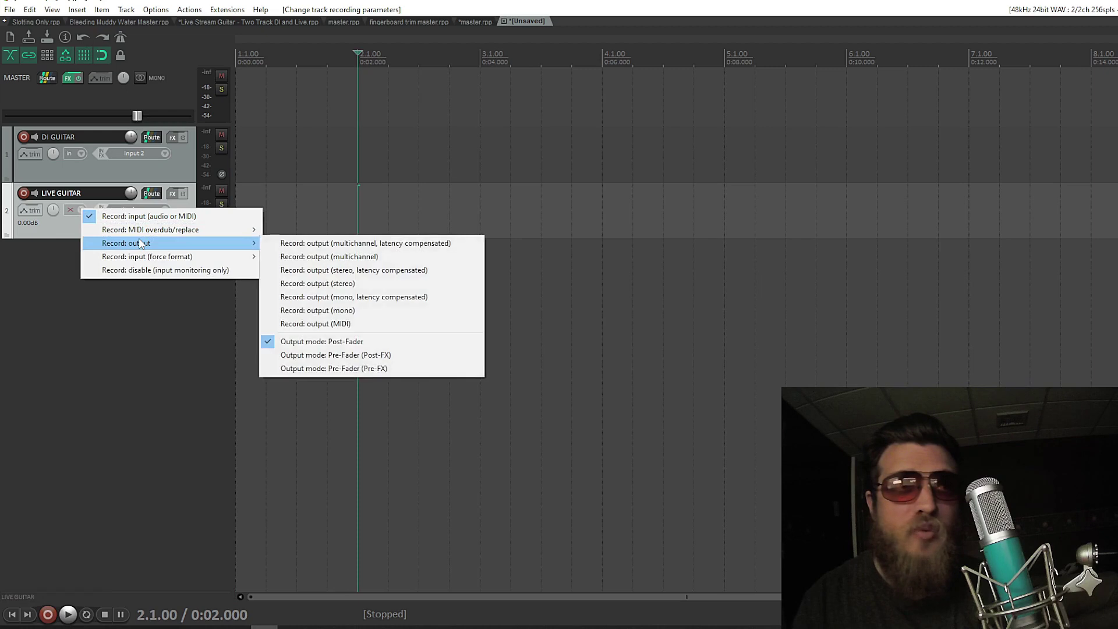
click(369, 283)
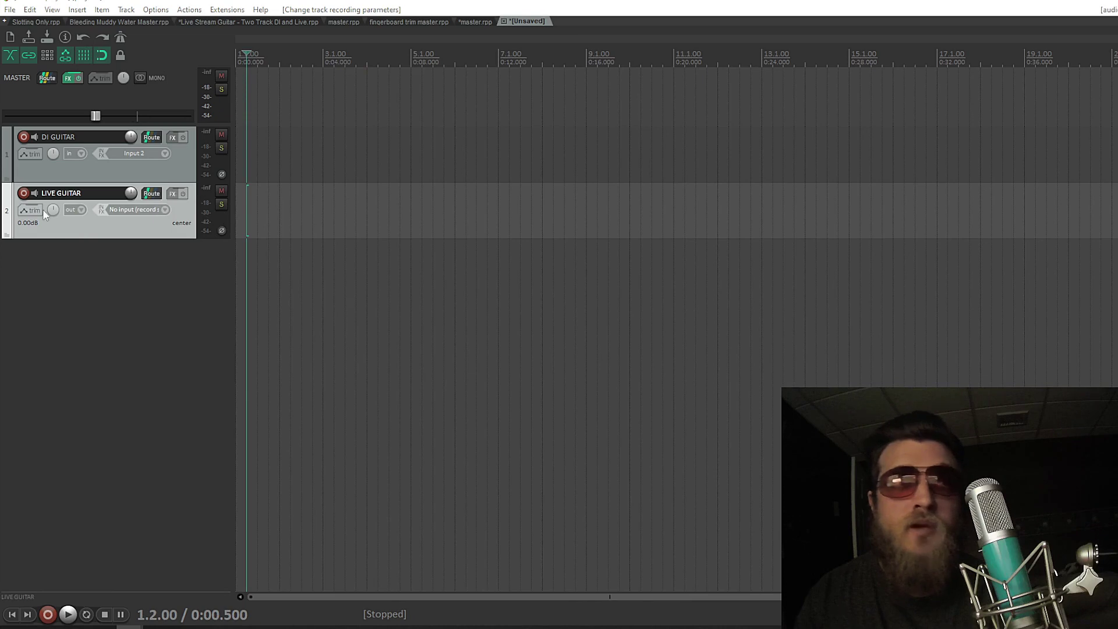
click(35, 197)
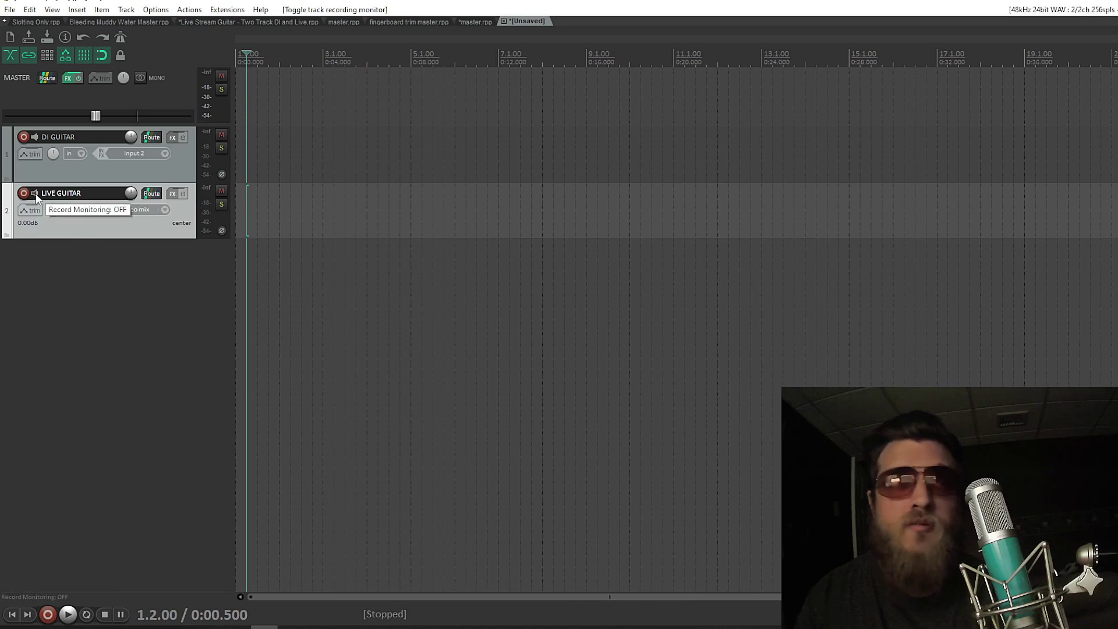
click(323, 157)
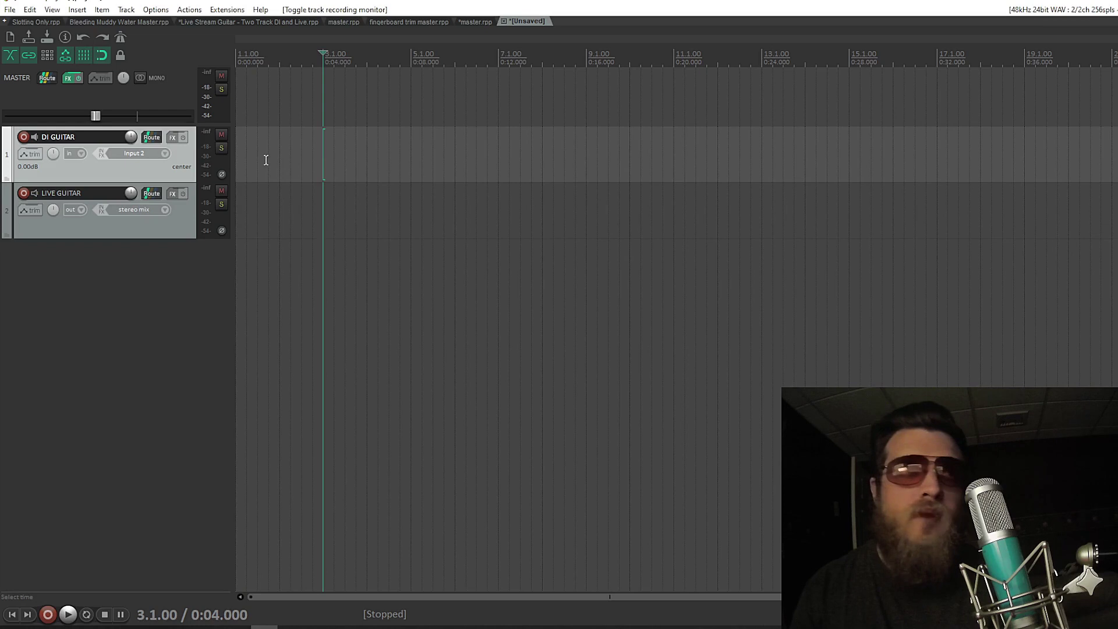
Step: Load the Tone Master FX chain onto DI GUITAR and close its FX window
right_click(175, 136)
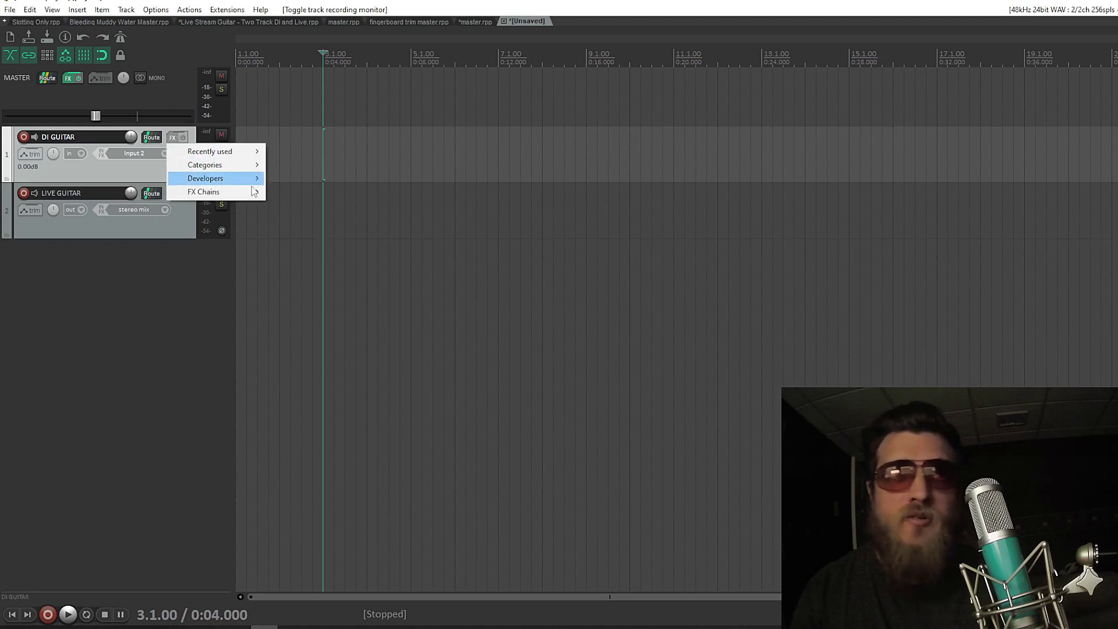
mouse_move(255, 193)
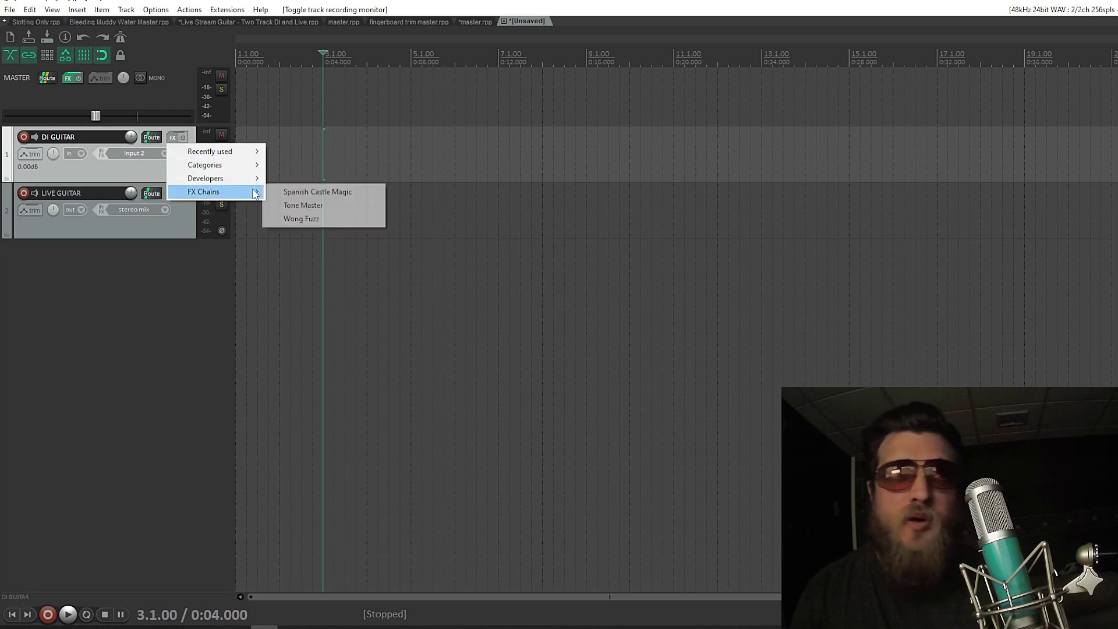
click(327, 206)
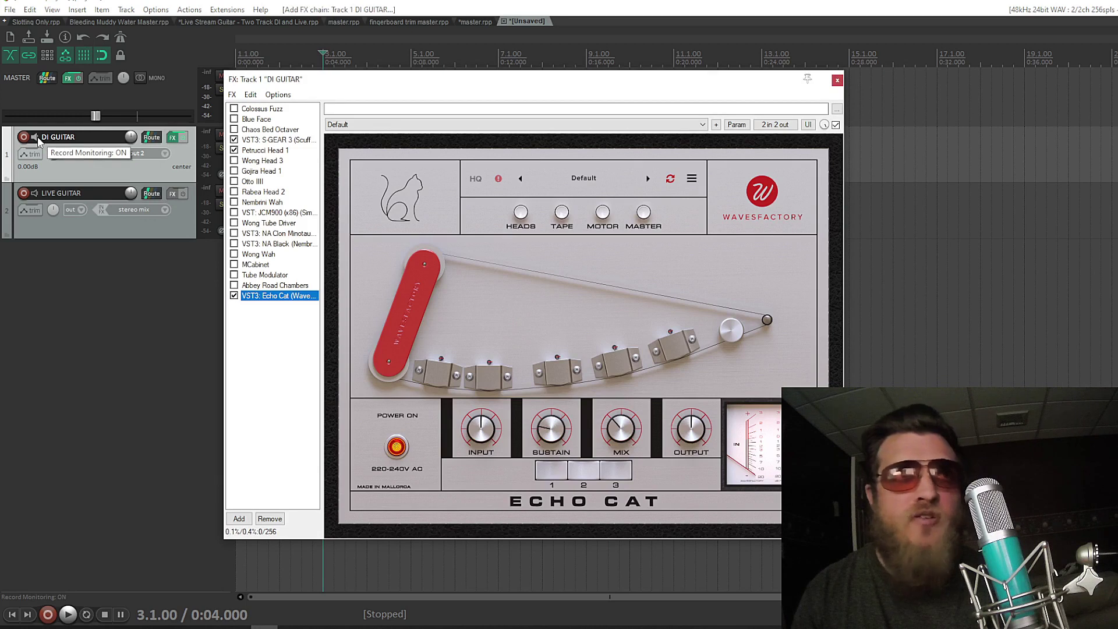
click(173, 138)
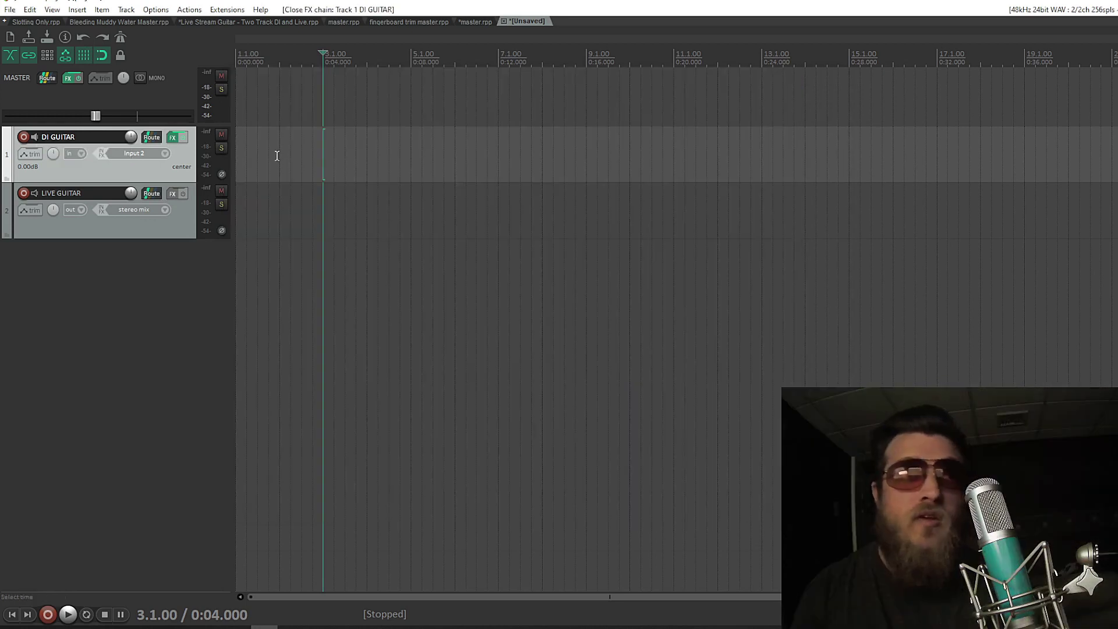
Step: Add a send from the DI GUITAR track to track 2, LIVE GUITAR
click(156, 140)
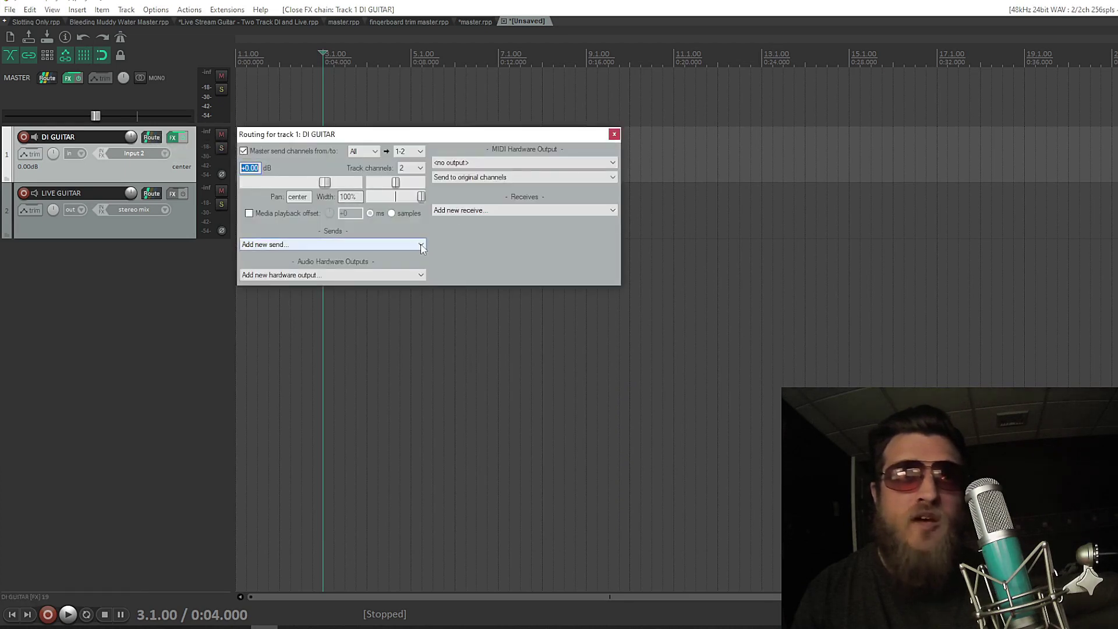
click(421, 246)
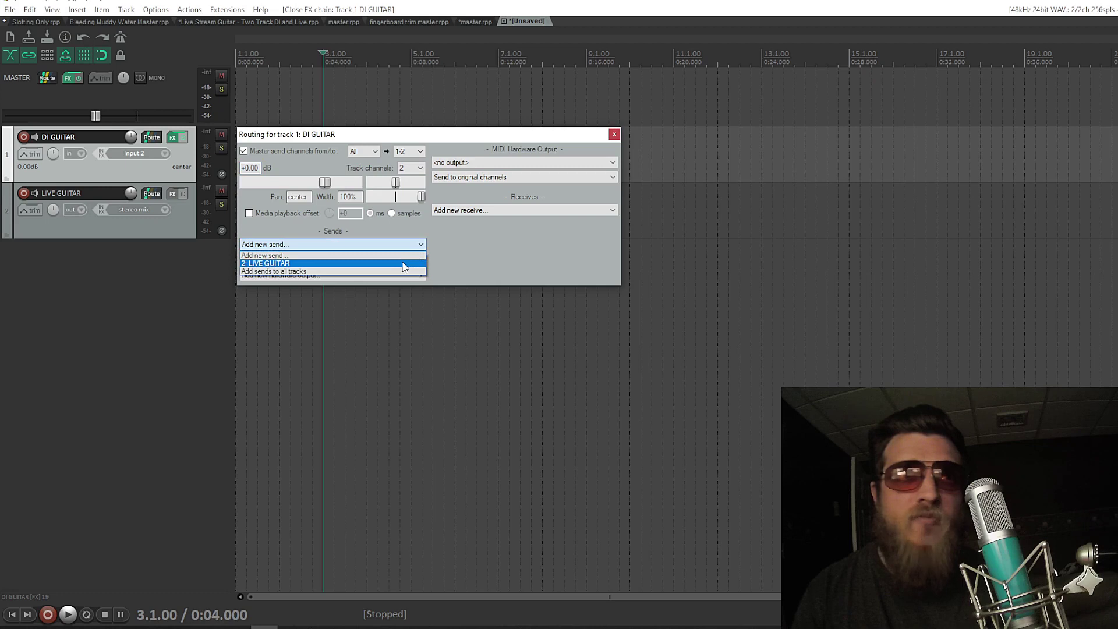
click(405, 263)
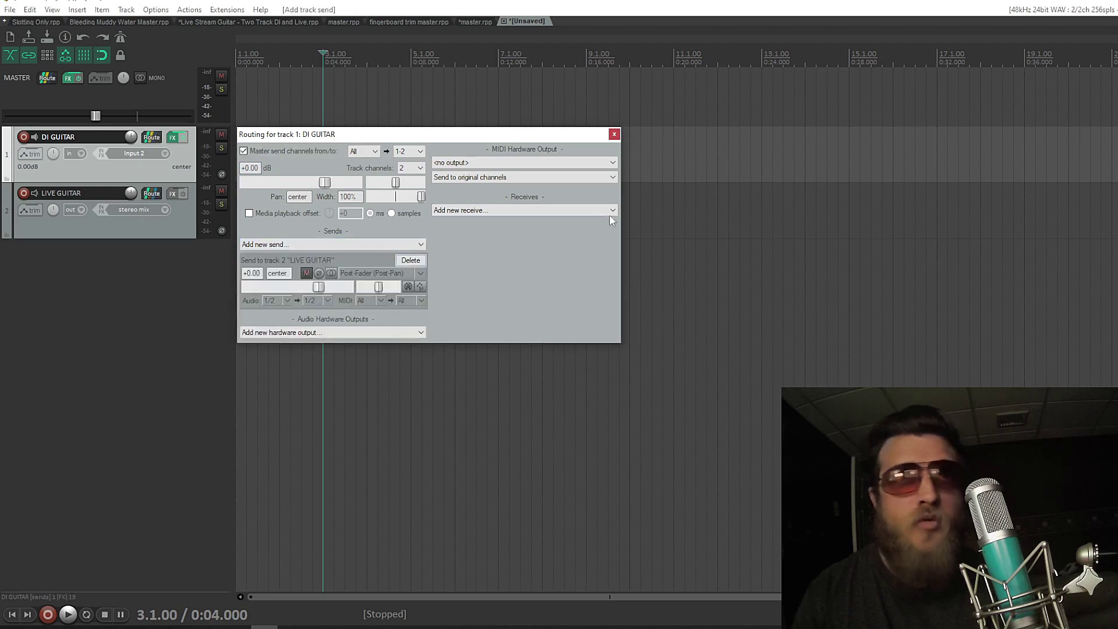
click(614, 134)
Step: Arm LIVE GUITAR and DI GUITAR and start recording from the project start
key(Home)
click(24, 193)
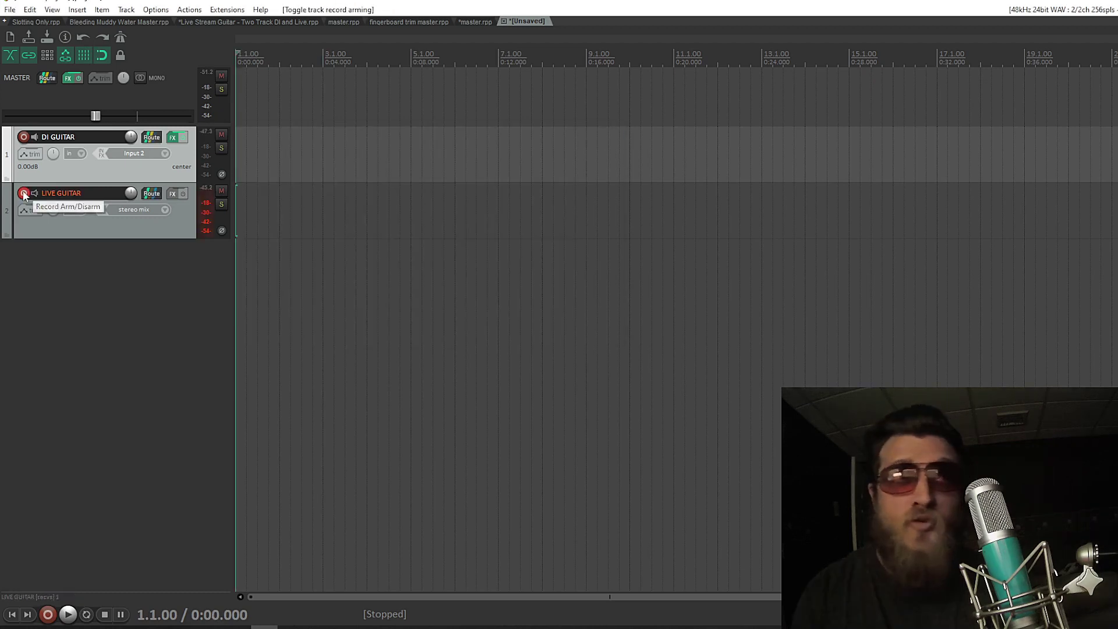
click(23, 137)
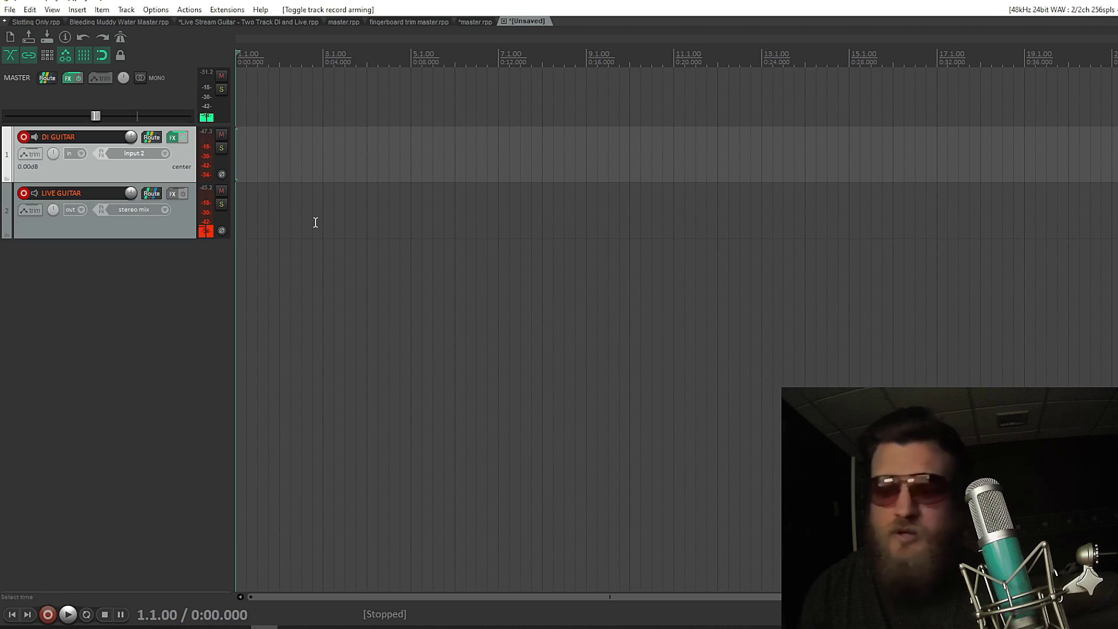
key(ctrl+r)
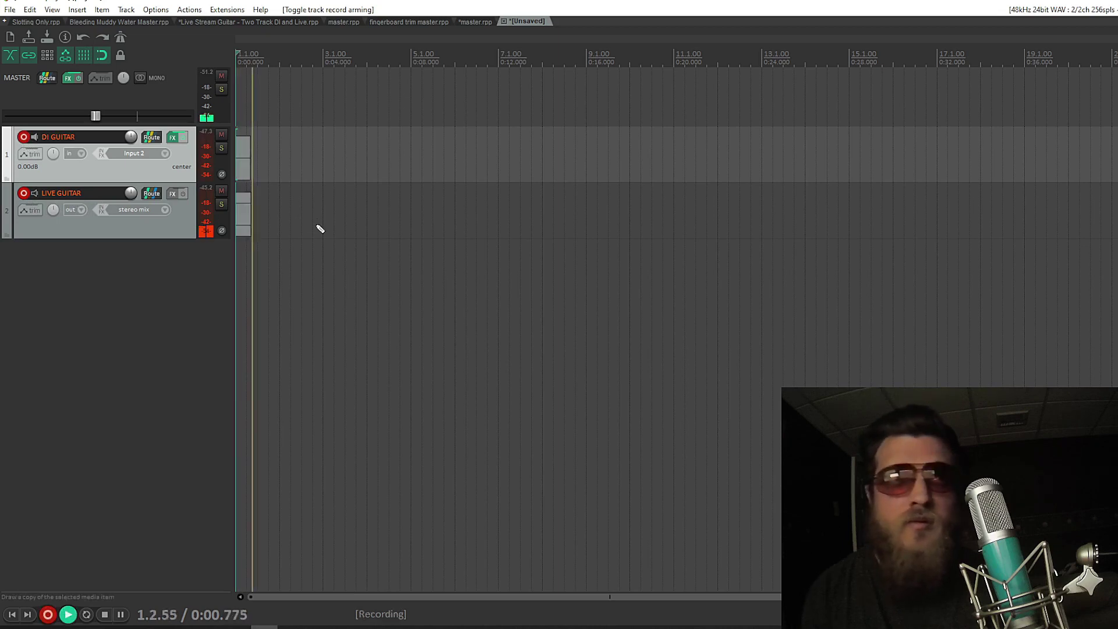
Step: Record a roughly 20-second take on both guitar tracks, then mute DI GUITAR and play it back
key(ctrl+r)
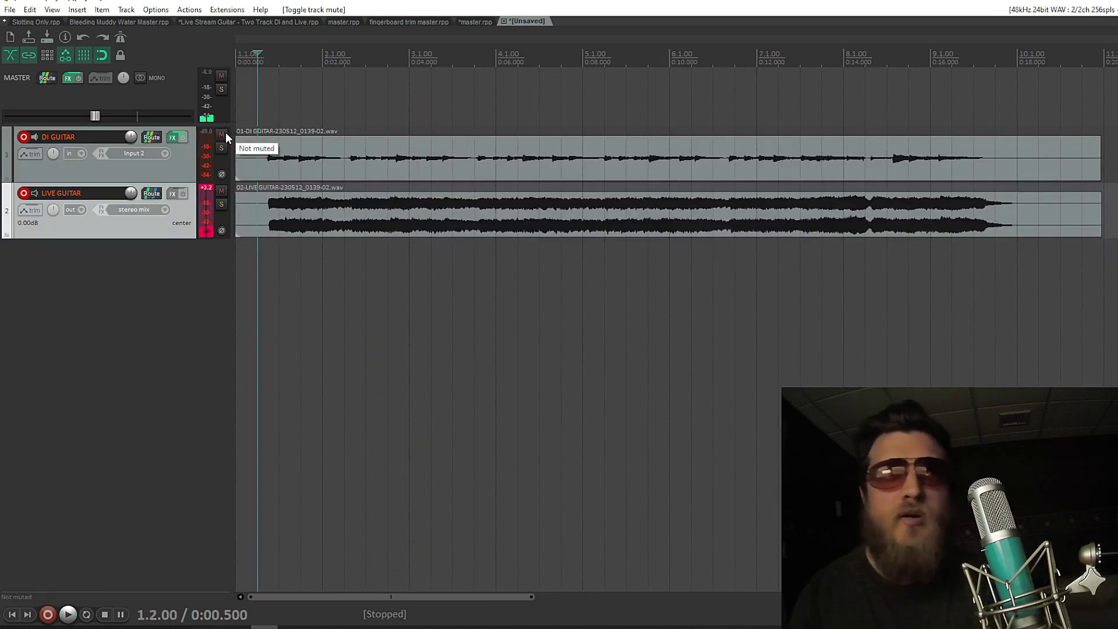
click(222, 134)
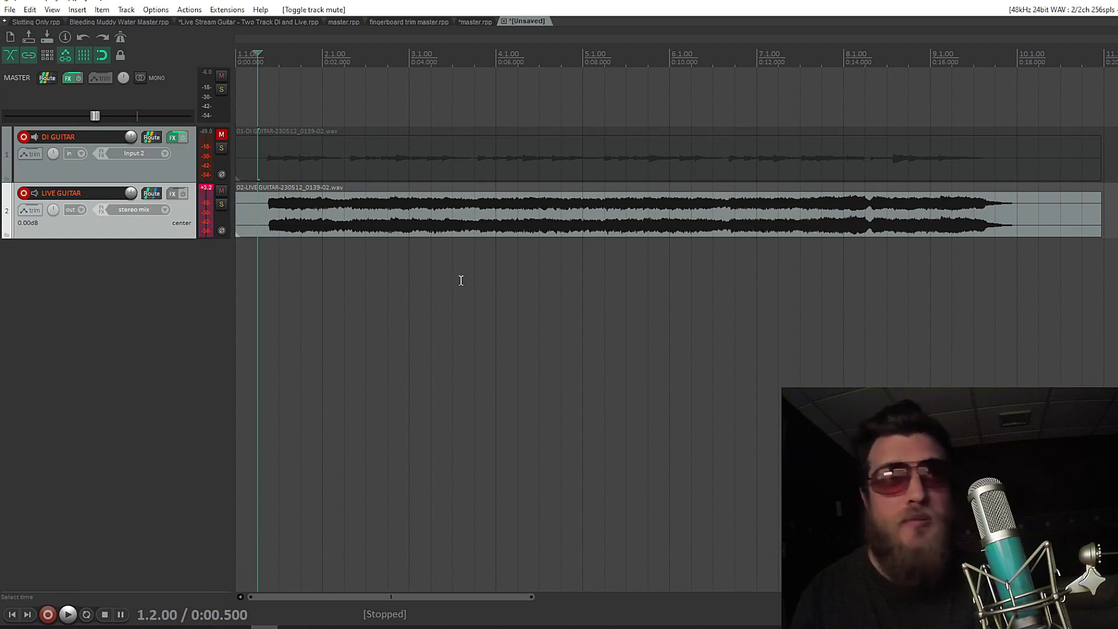
key(space)
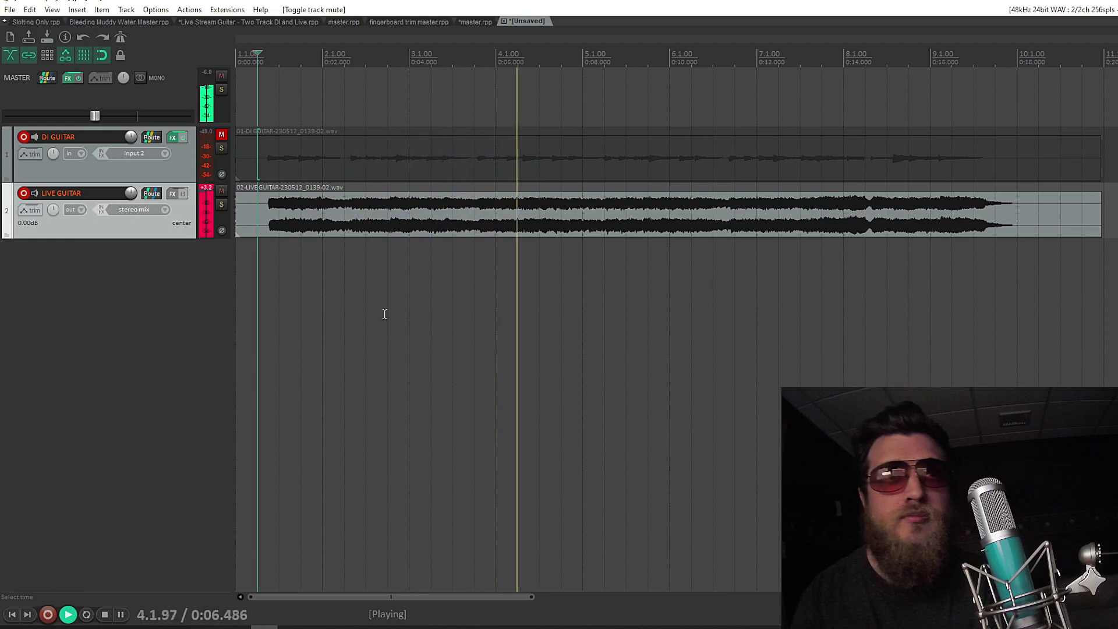
key(space)
scroll(301, 291, down, 3)
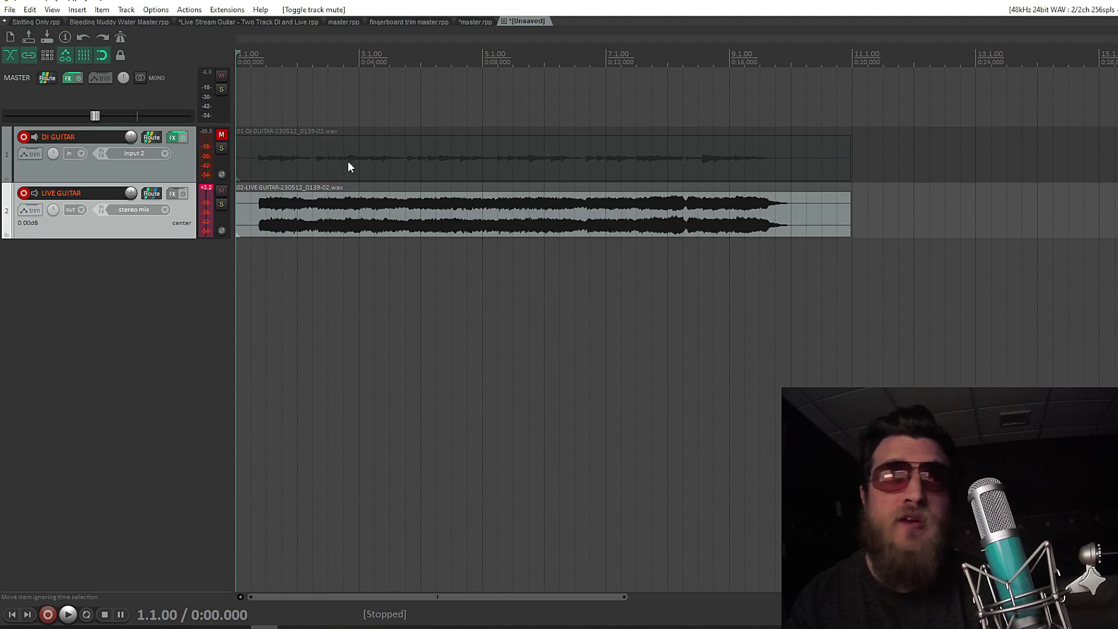
Step: Delete the LIVE GUITAR take, disarm and unmute DI GUITAR, and return to project start
click(343, 268)
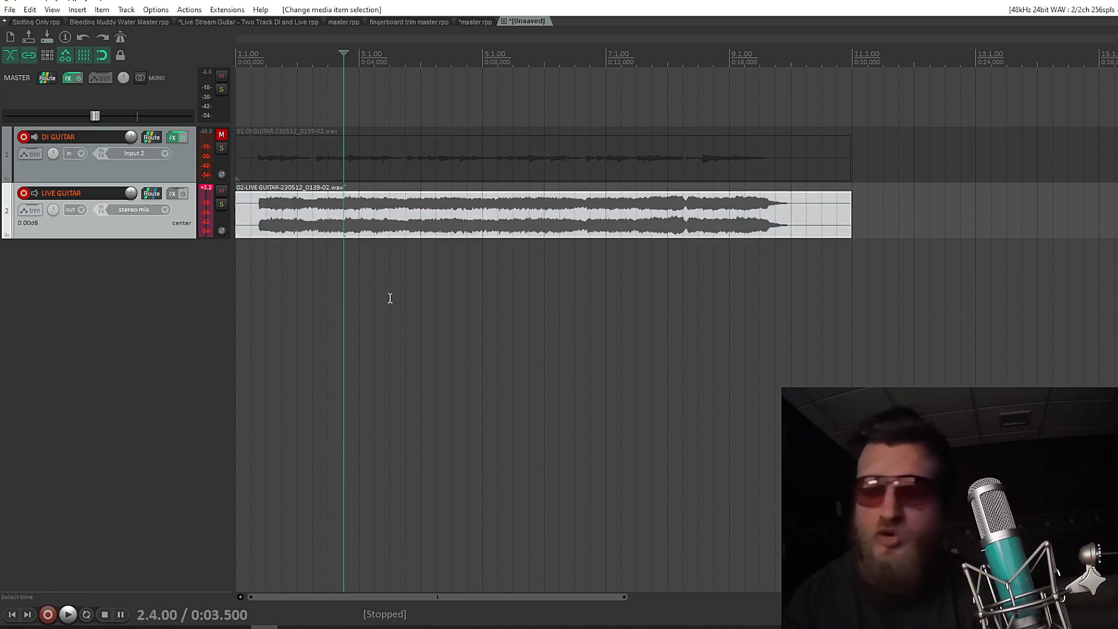
key(Delete)
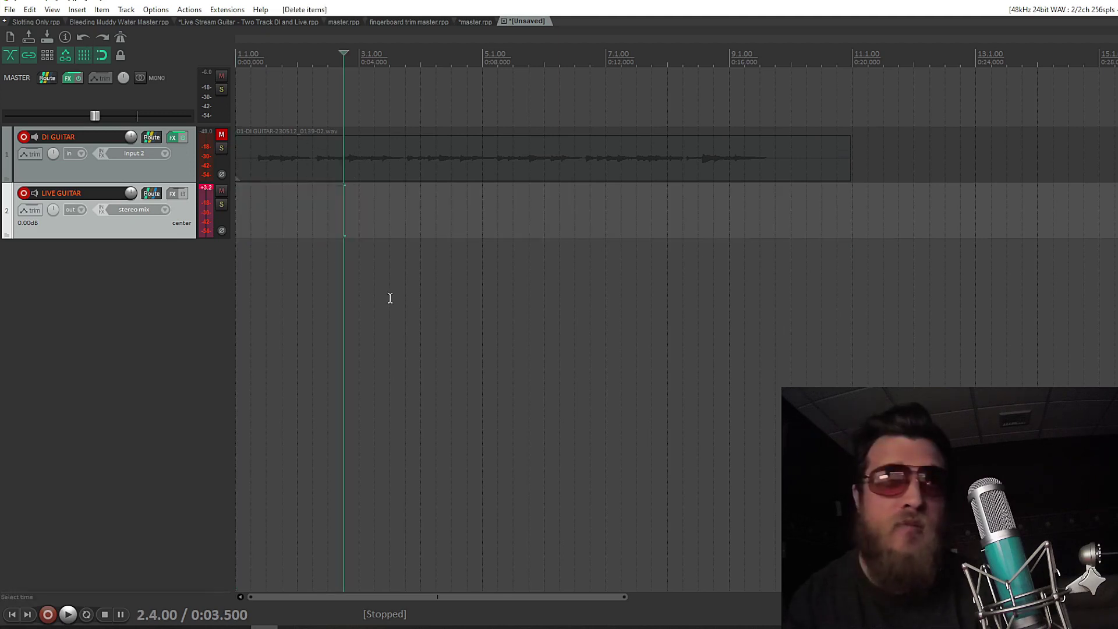
click(24, 137)
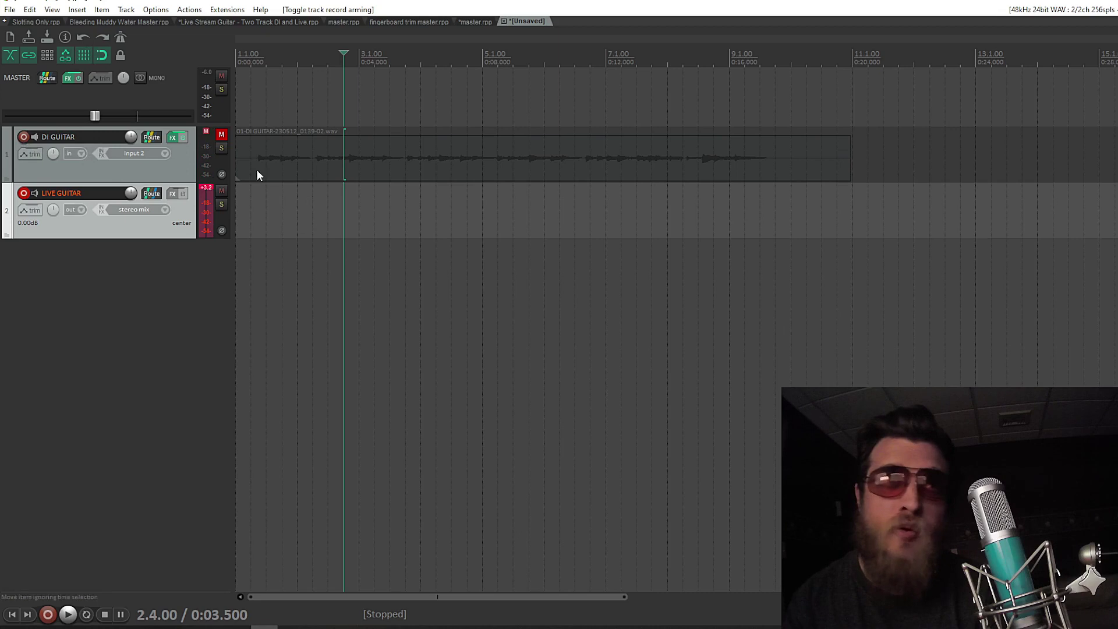
click(222, 135)
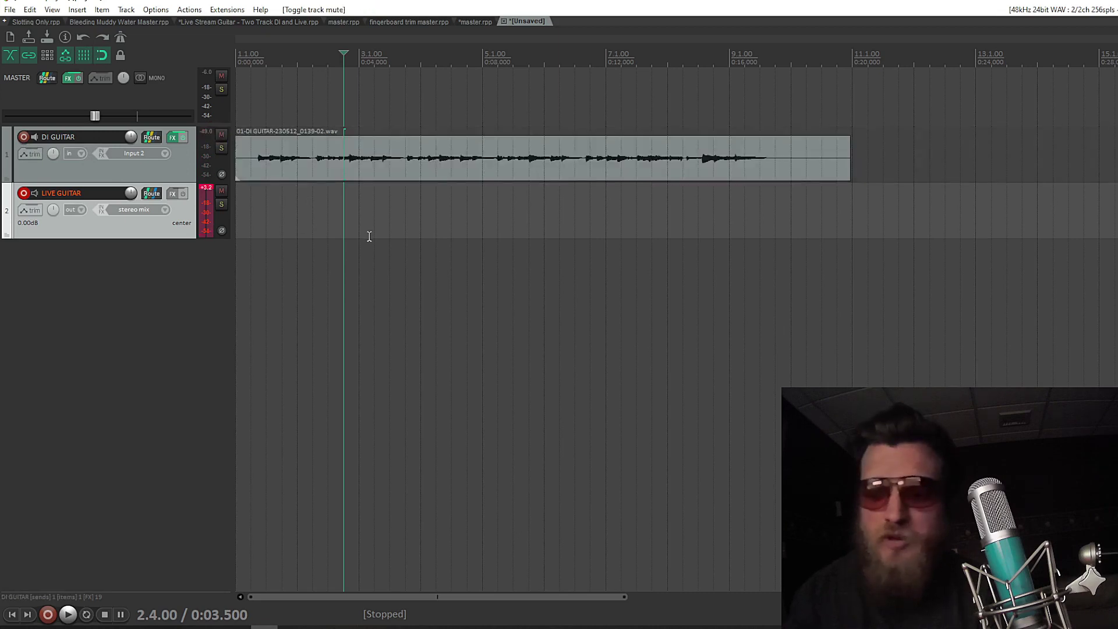
key(Home)
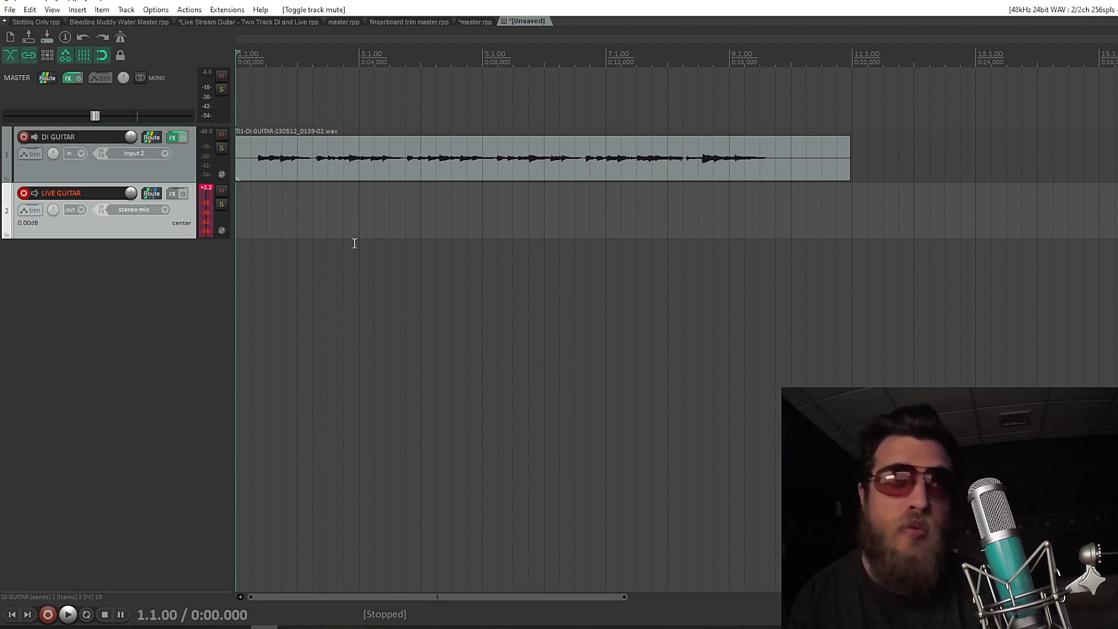
Step: Record onto LIVE GUITAR while toggling DI GUITAR's effects bypass on and off
key(ctrl+r)
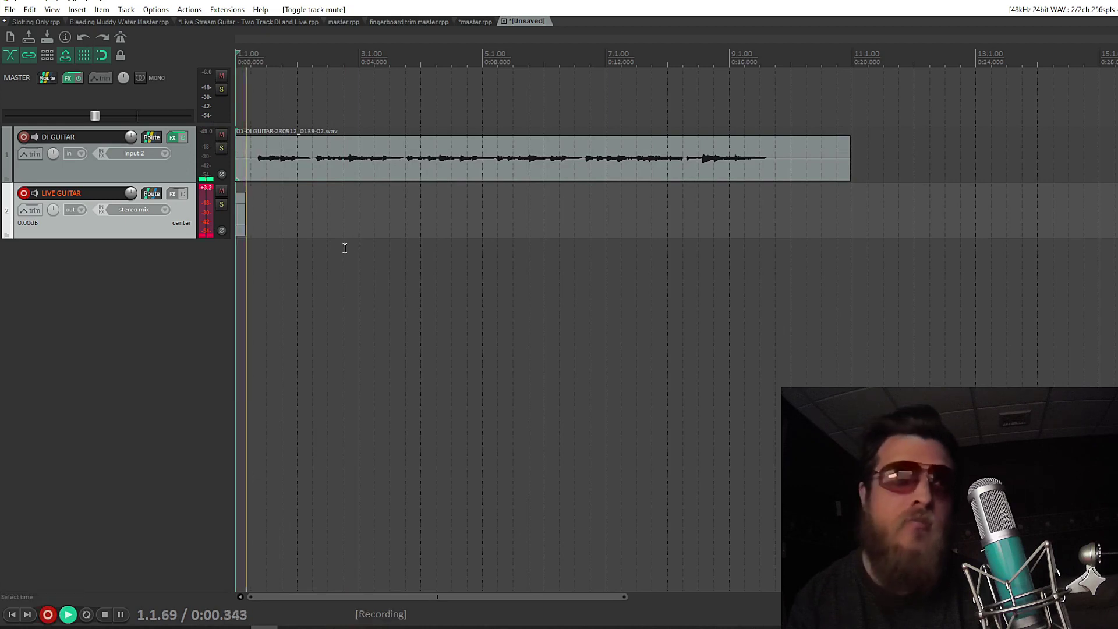
click(184, 137)
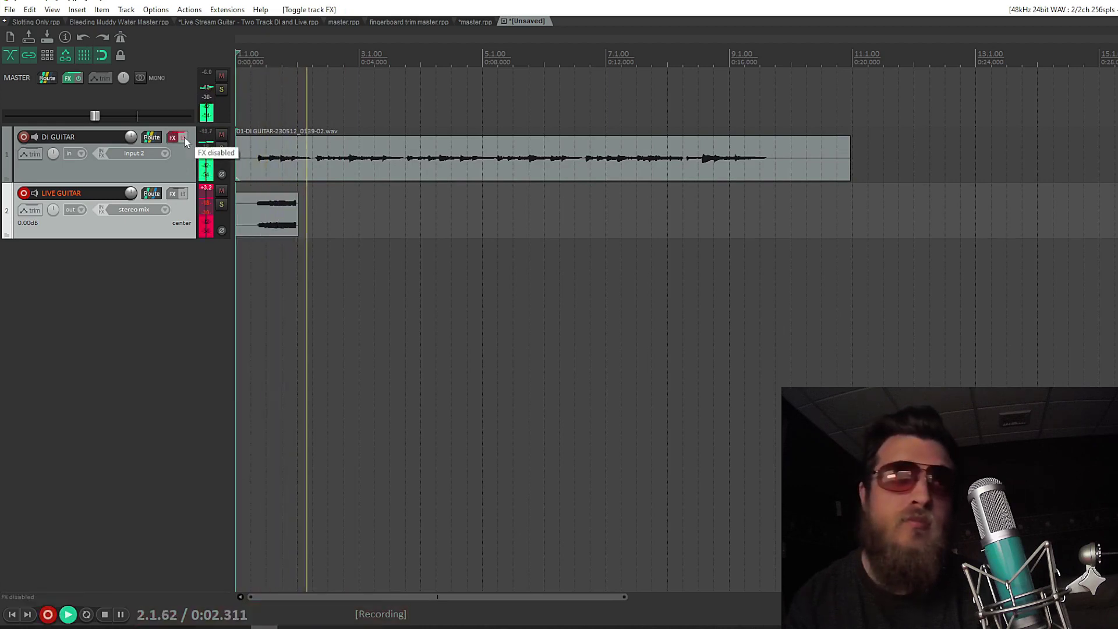
click(184, 137)
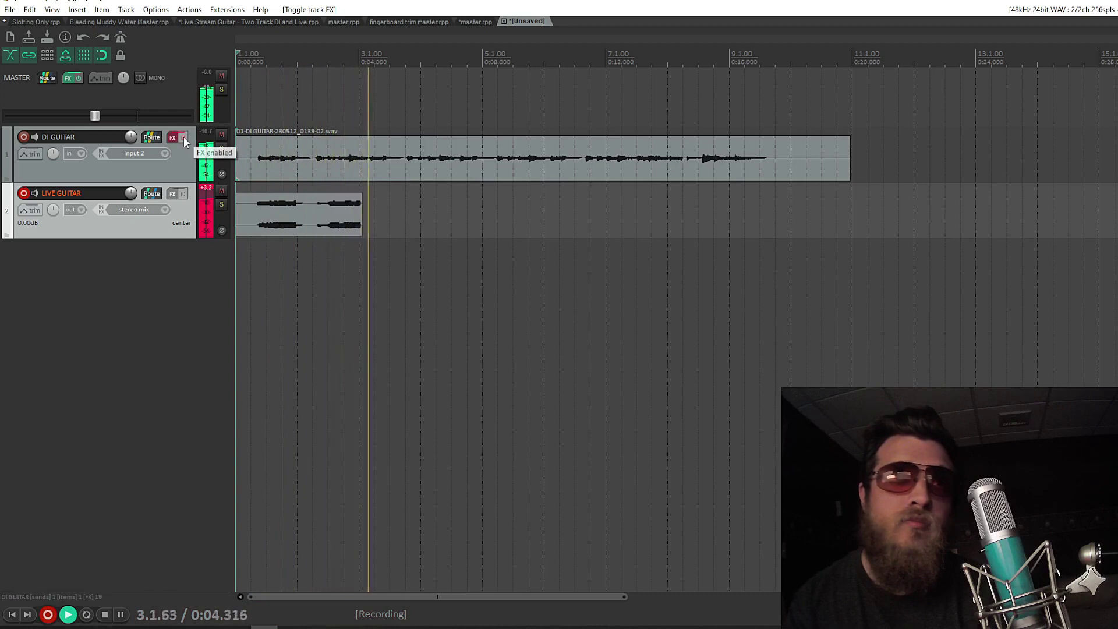
click(184, 137)
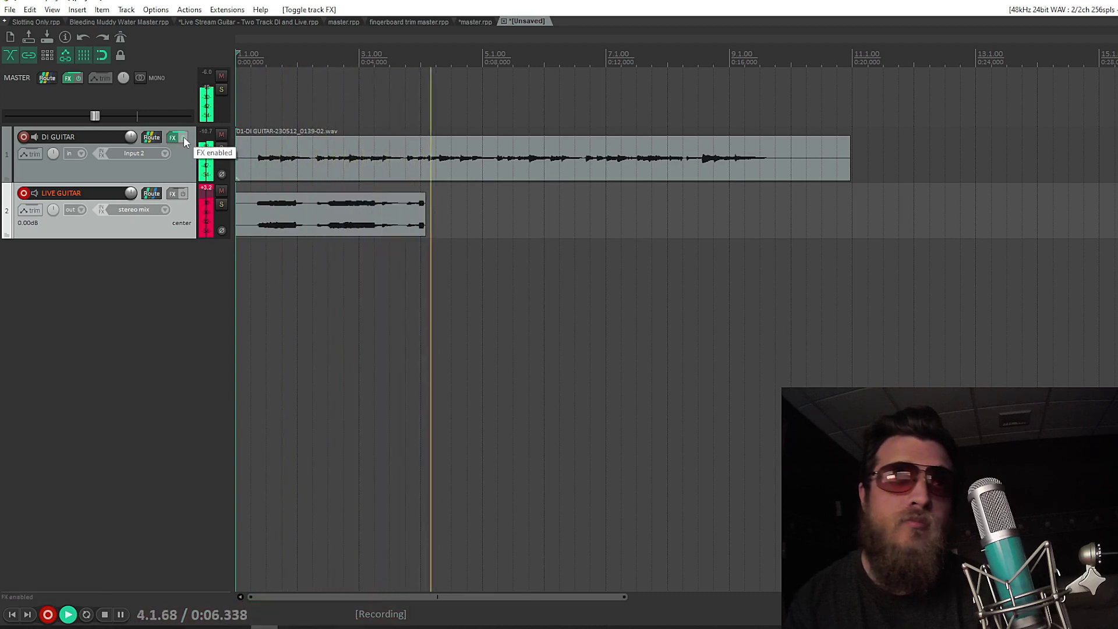
click(184, 137)
key(space)
Step: Mute DI GUITAR, play back the roughly 6-second take, and set the position near the start
click(222, 134)
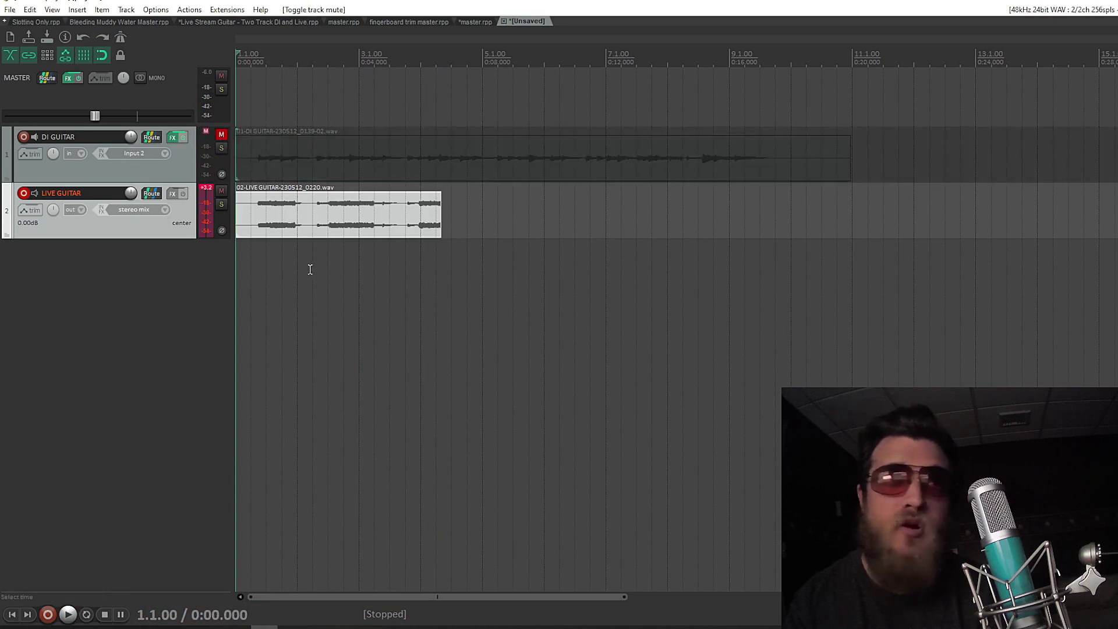
key(space)
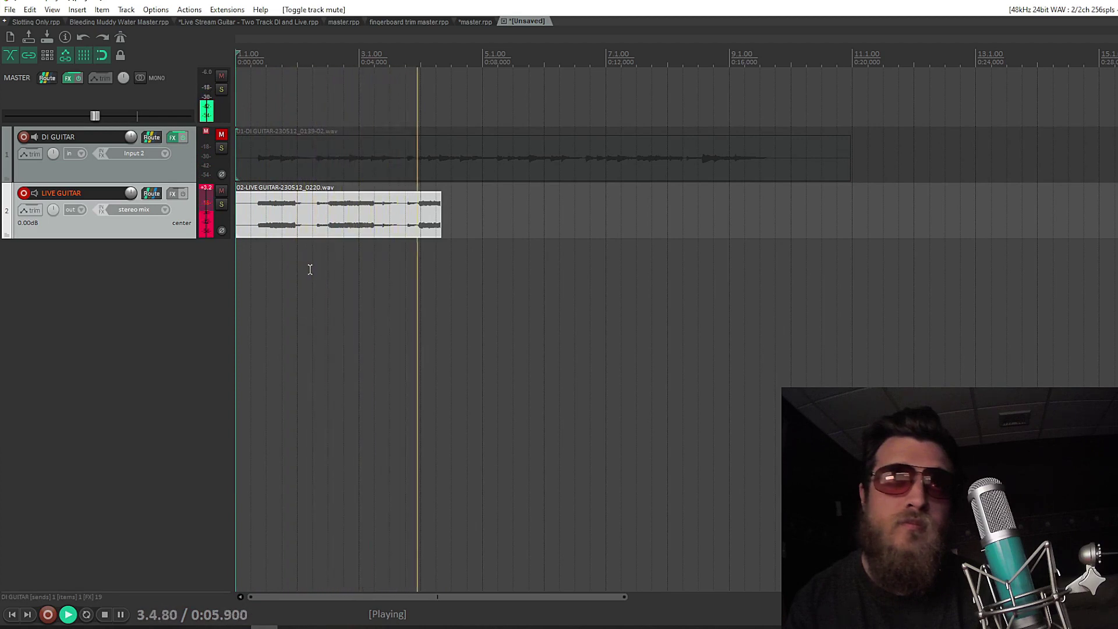
key(space)
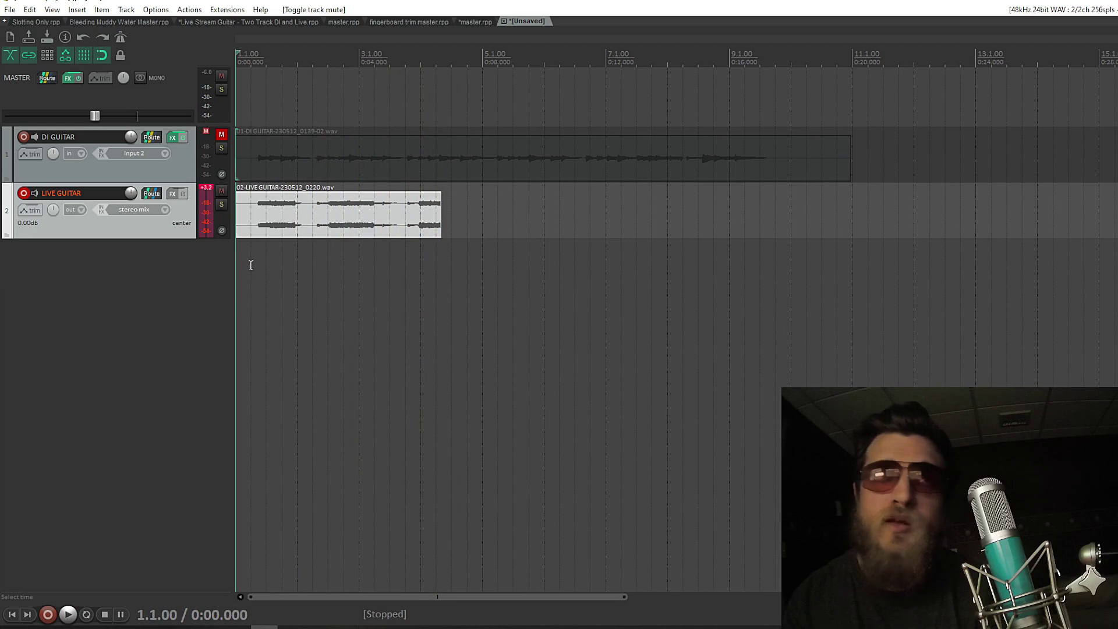
click(251, 265)
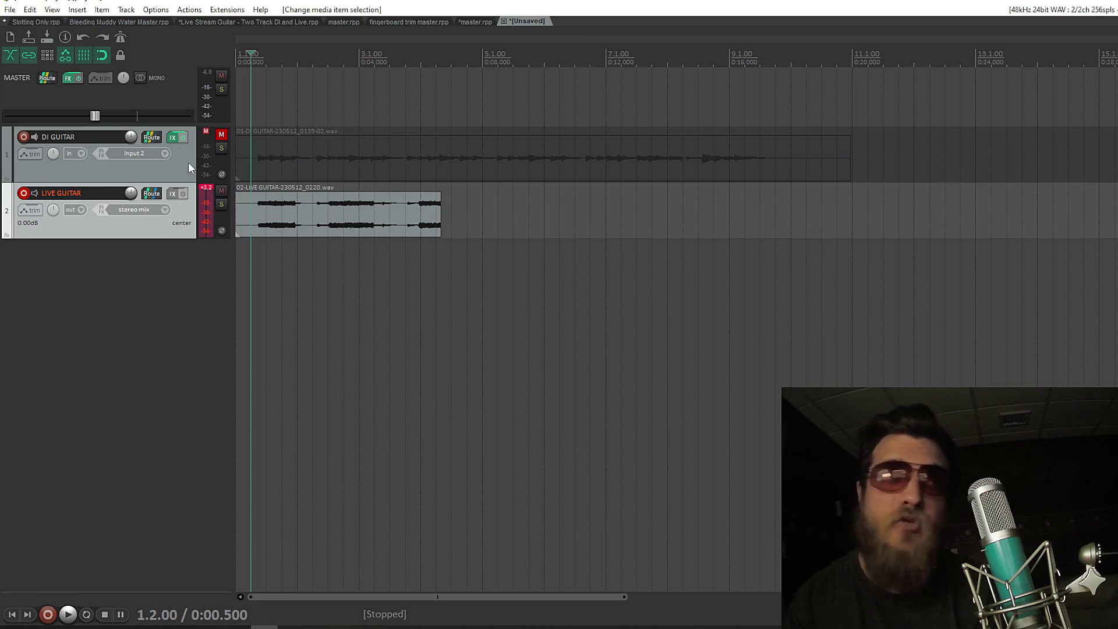
Step: Delete the Live Guitar take, unmute DI GUITAR, and return to the project start
click(358, 214)
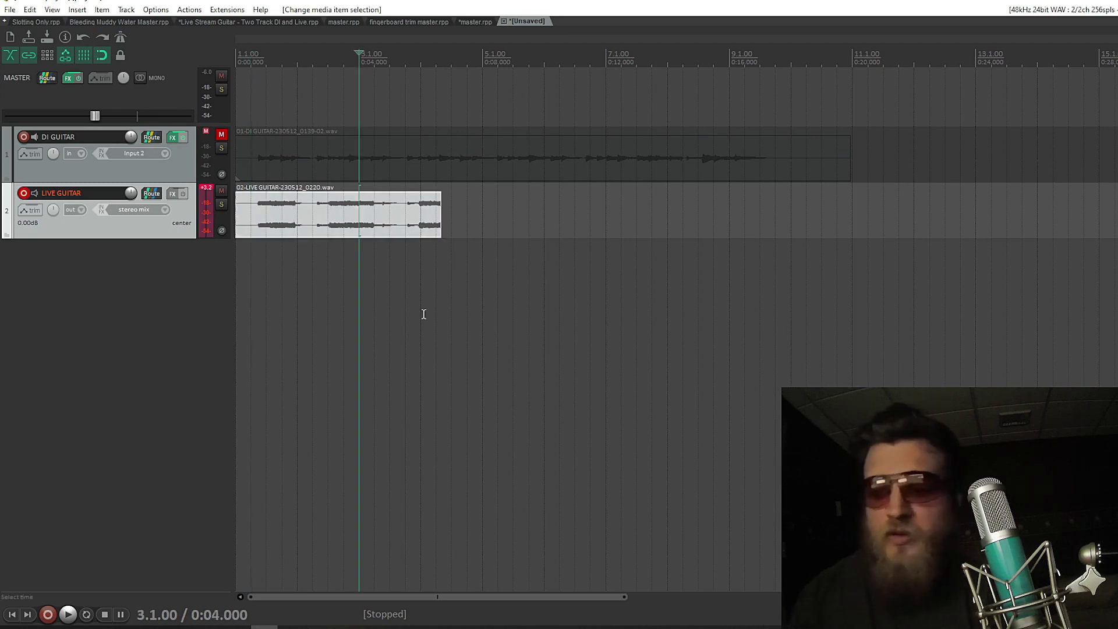
key(Delete)
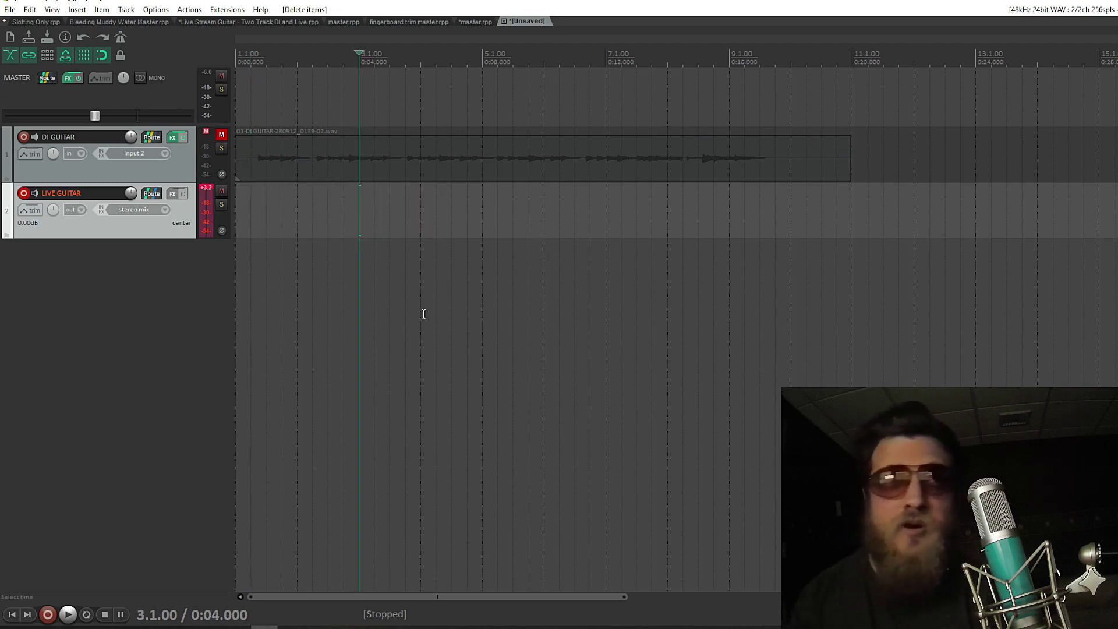
click(221, 135)
key(Home)
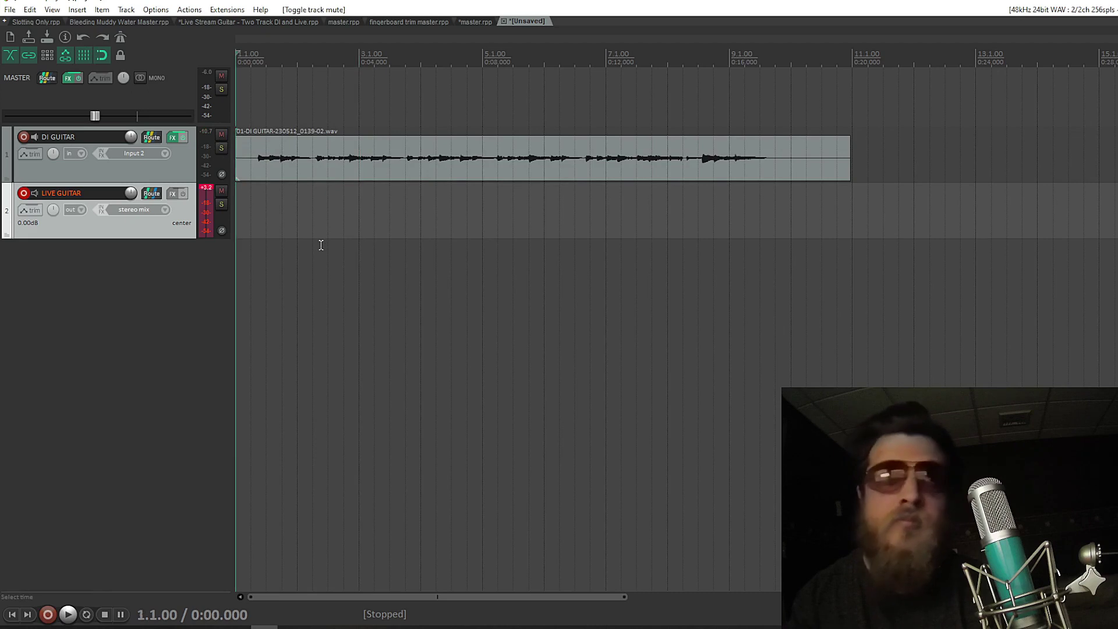
Step: Move Nembrini Wah higher in DI GUITAR's effects chain and enable it
key(f)
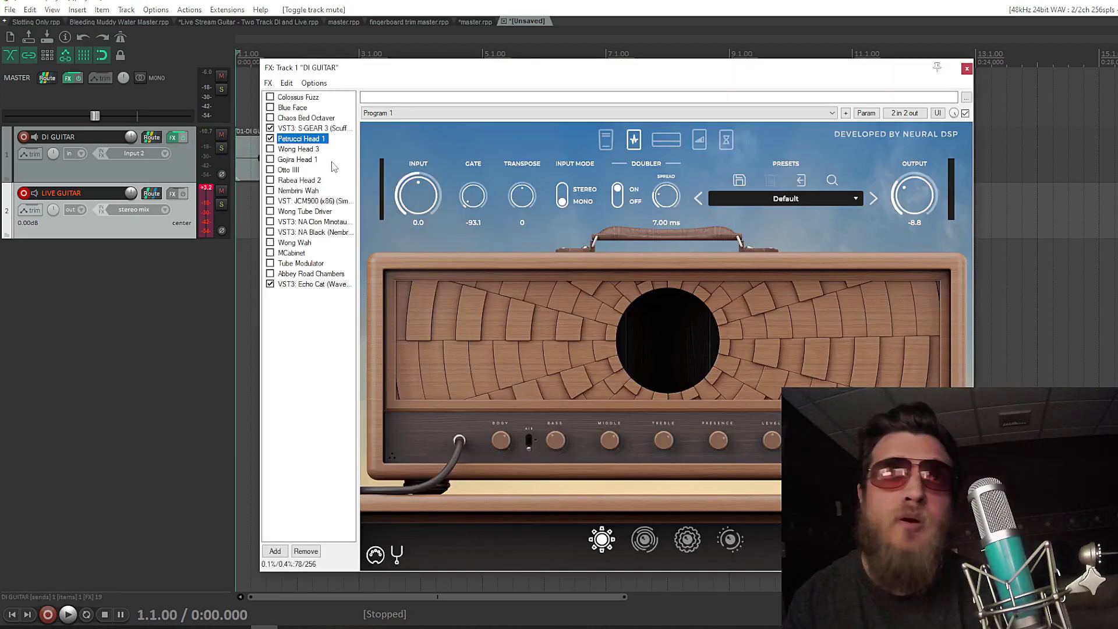
drag(305, 193, 298, 119)
click(270, 118)
drag(477, 69, 419, 262)
click(148, 176)
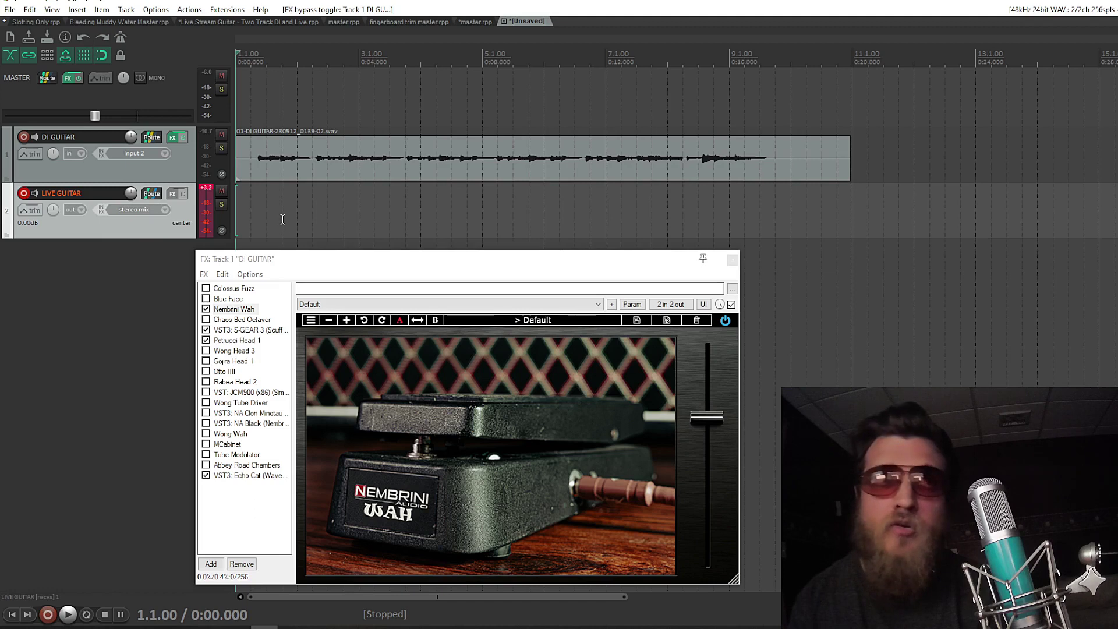
Step: Record a new roughly 19-second Live Guitar take while sweeping the wah pedal slider
key(ctrl+r)
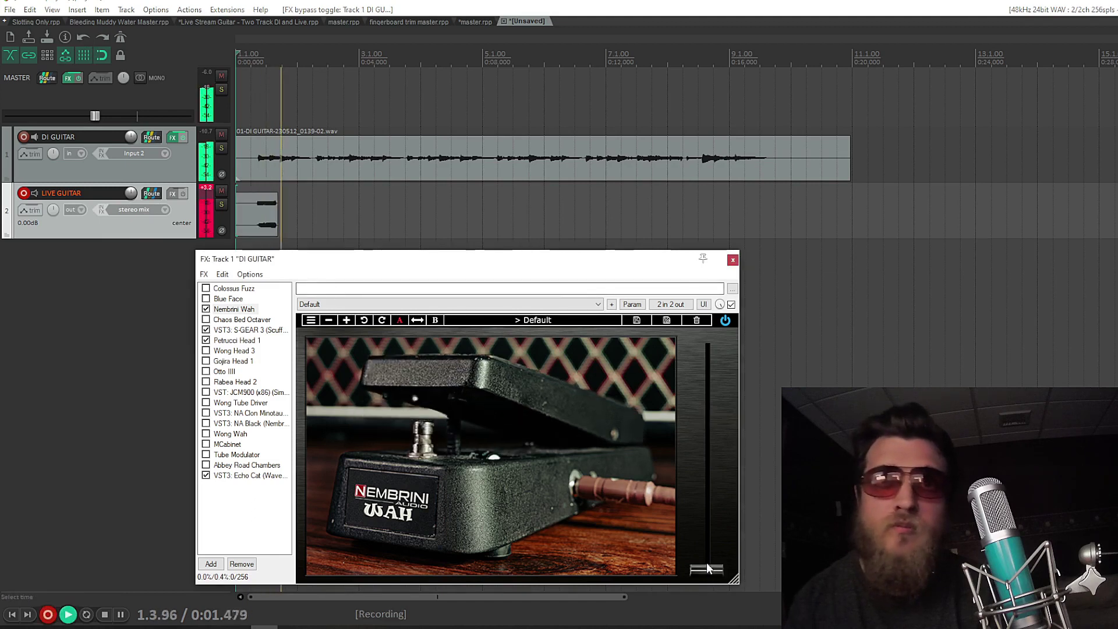
drag(684, 421, 667, 519)
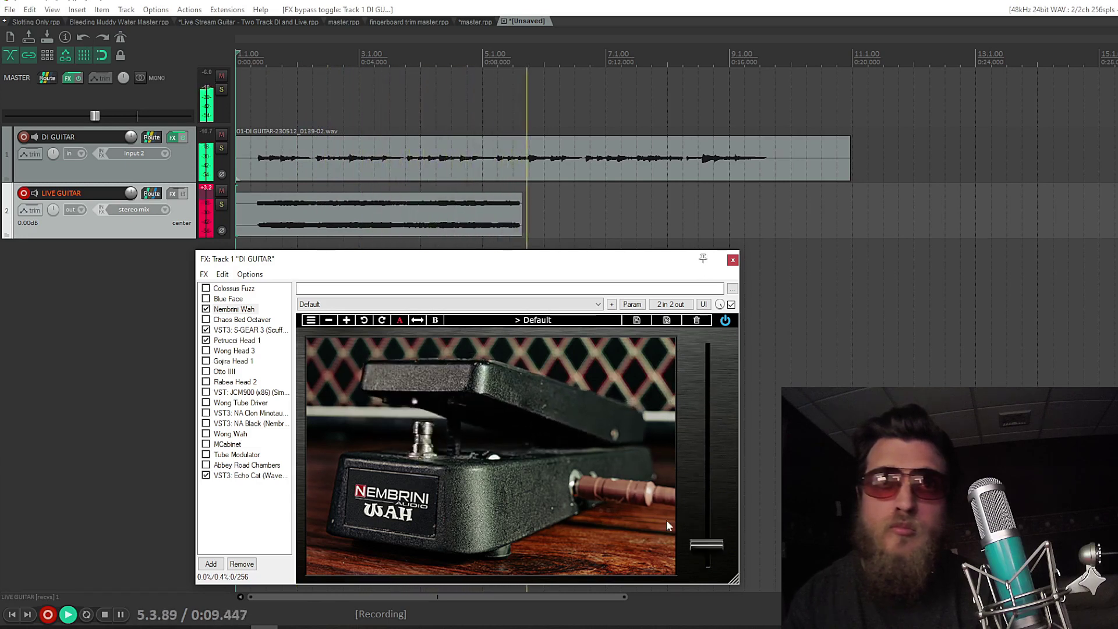
key(space)
click(288, 120)
Step: Mute DI GUITAR and play the wah take back from 0:00.500
click(221, 134)
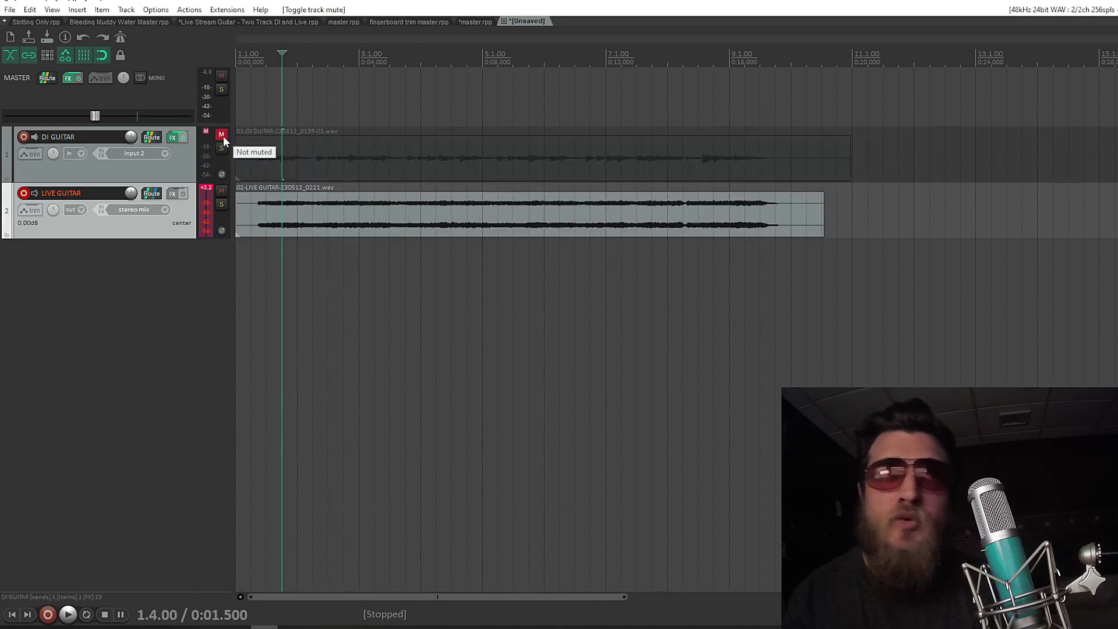
click(254, 258)
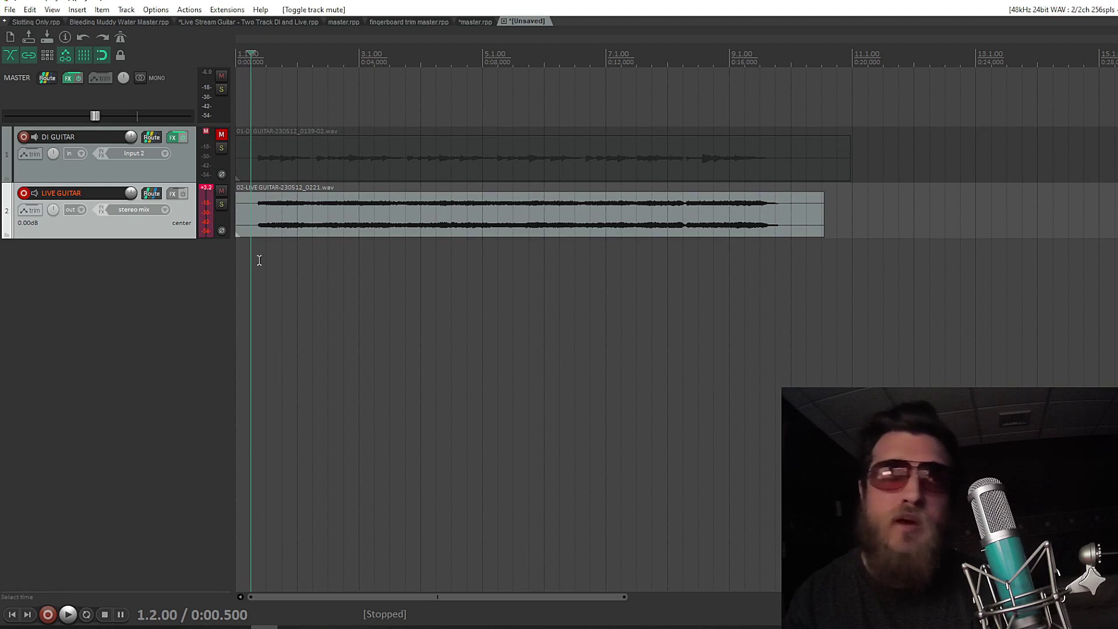
key(space)
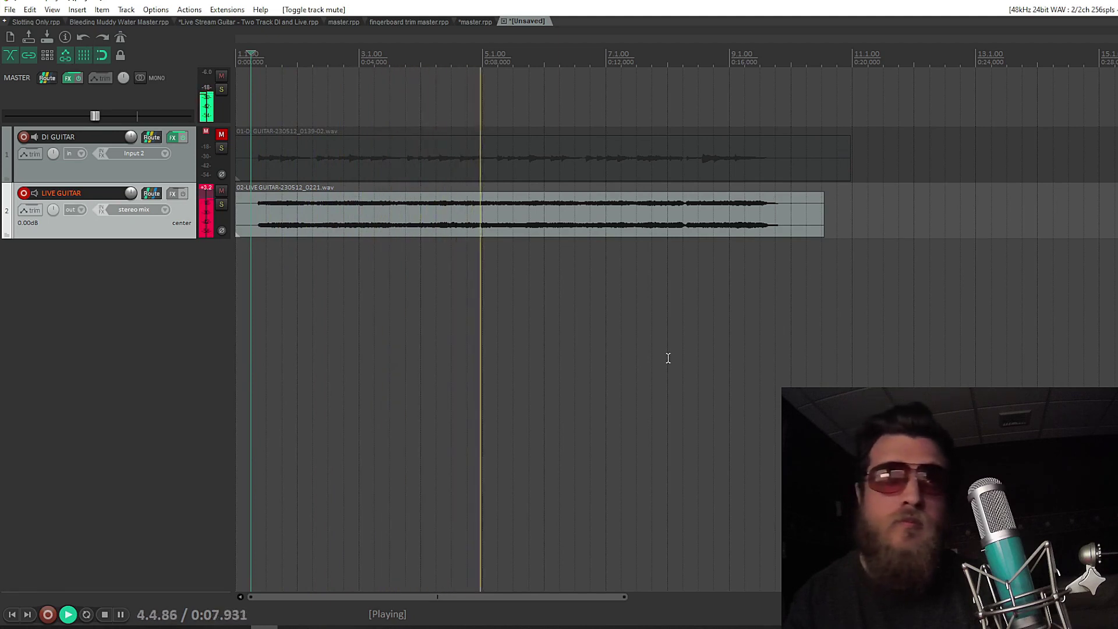
key(space)
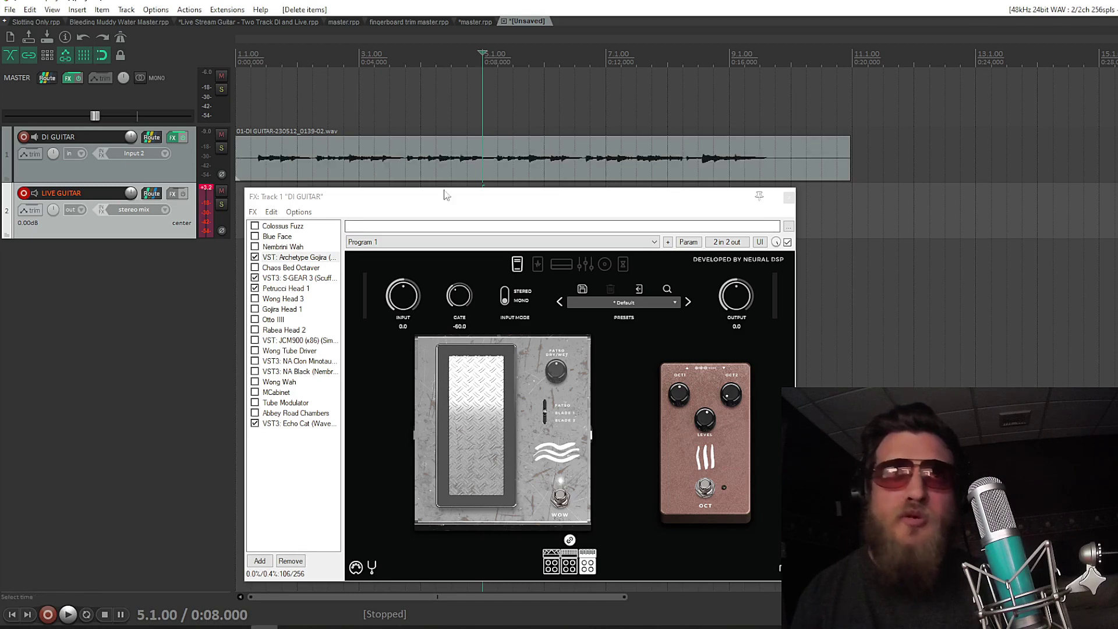
Step: Record a Gojira-processed Live Guitar take from 0:00.500, then mute DI GUITAR and move to 0:08
click(254, 119)
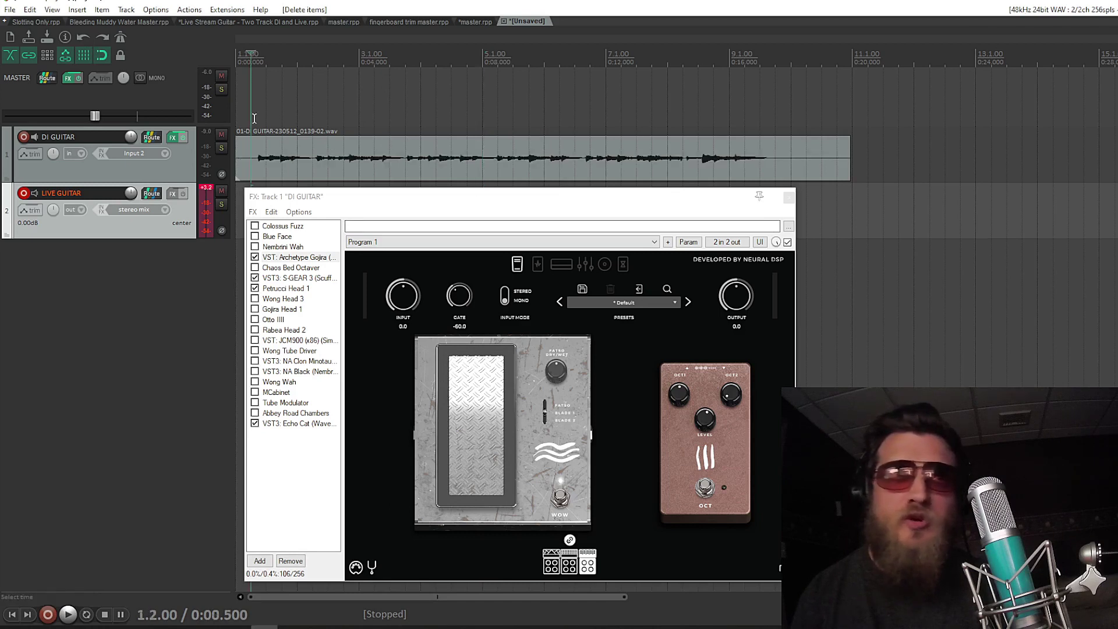
key(ctrl+r)
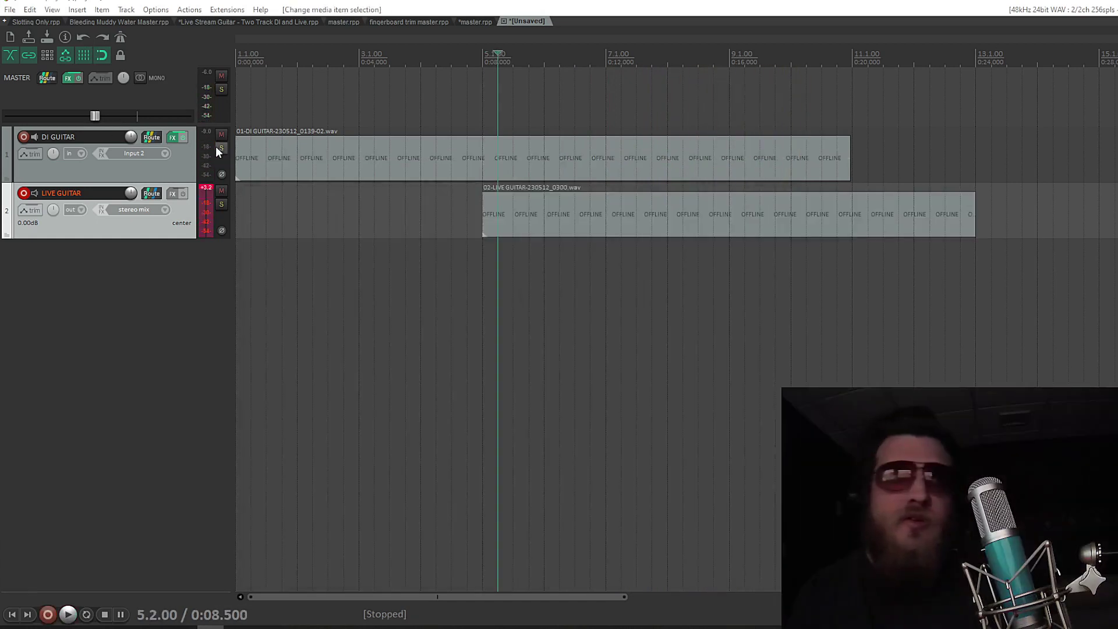
click(225, 136)
click(485, 268)
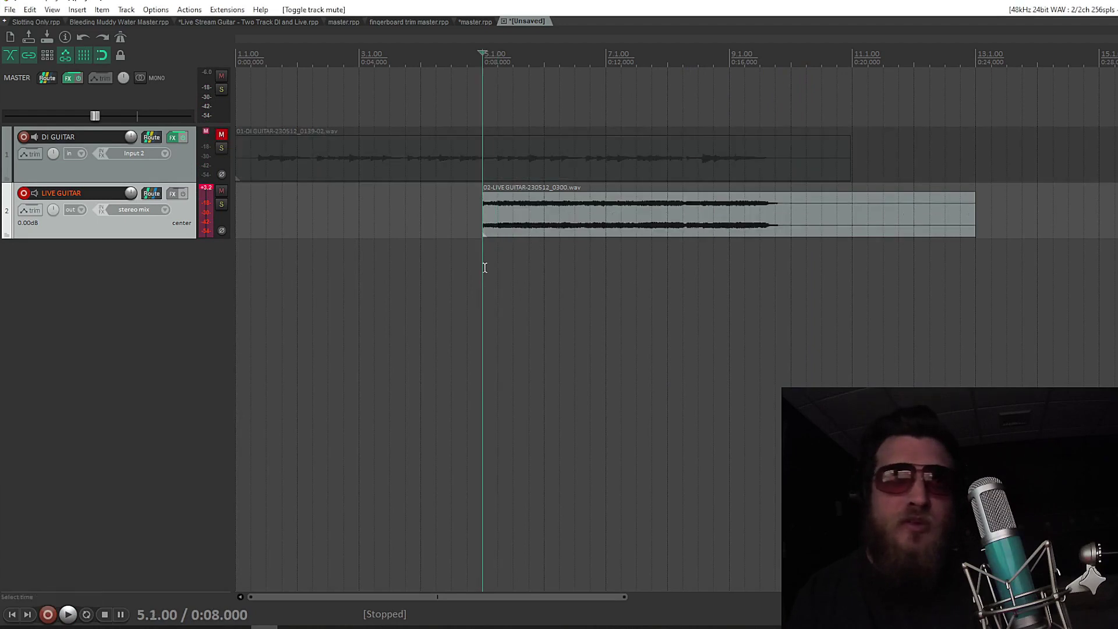
key(Left)
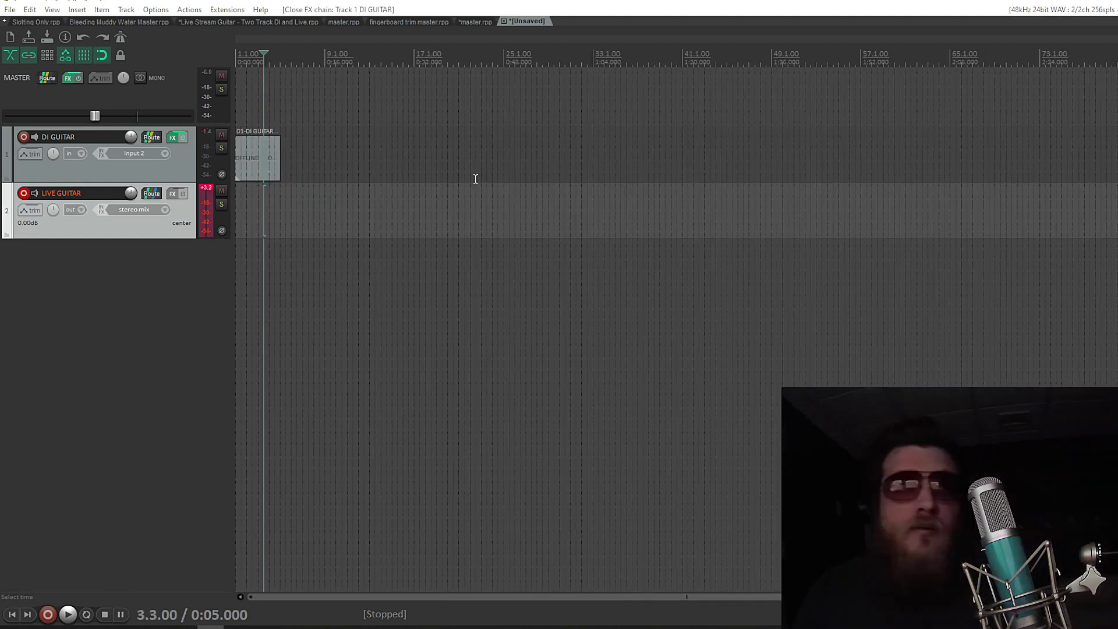
Step: Delete the short DI GUITAR item, return to project start, and switch to OBS Studio
click(269, 160)
key(Delete)
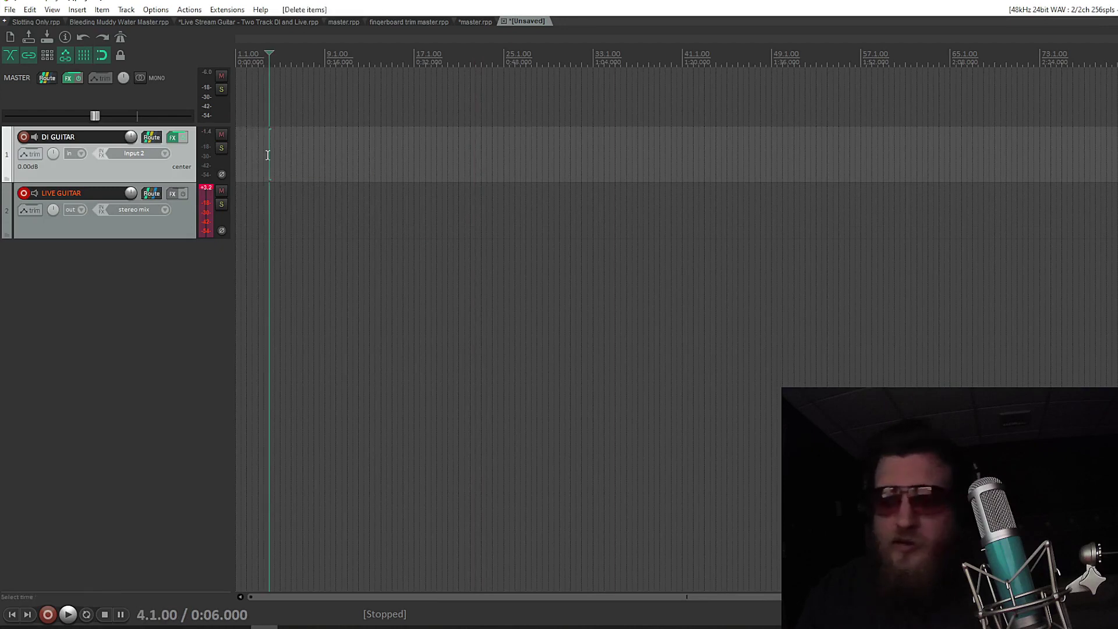
key(Home)
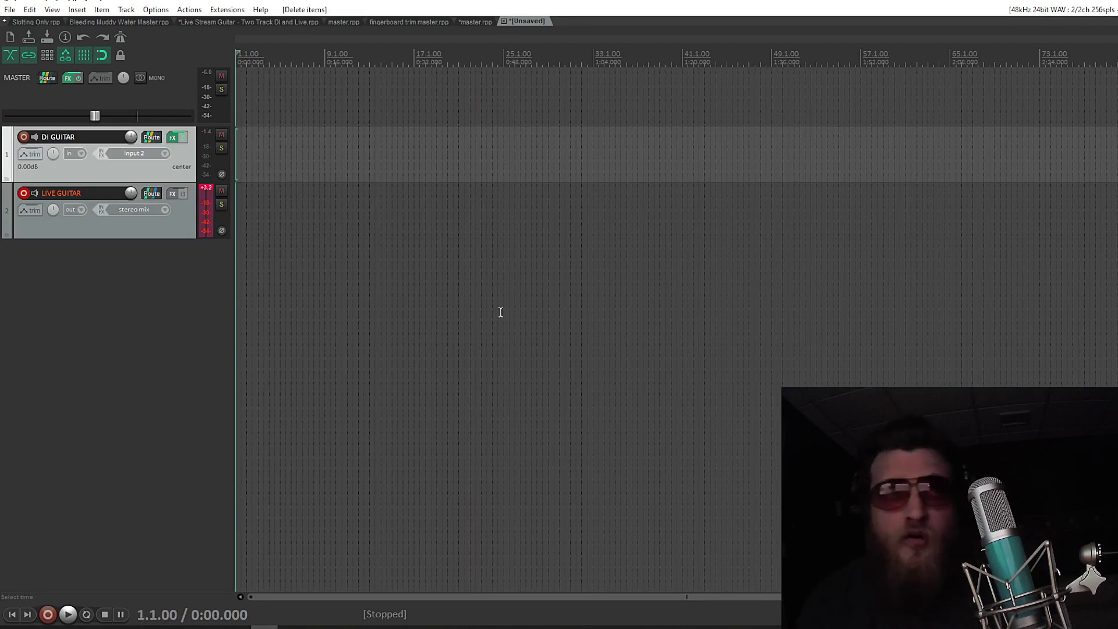
scroll(537, 304, up, 2)
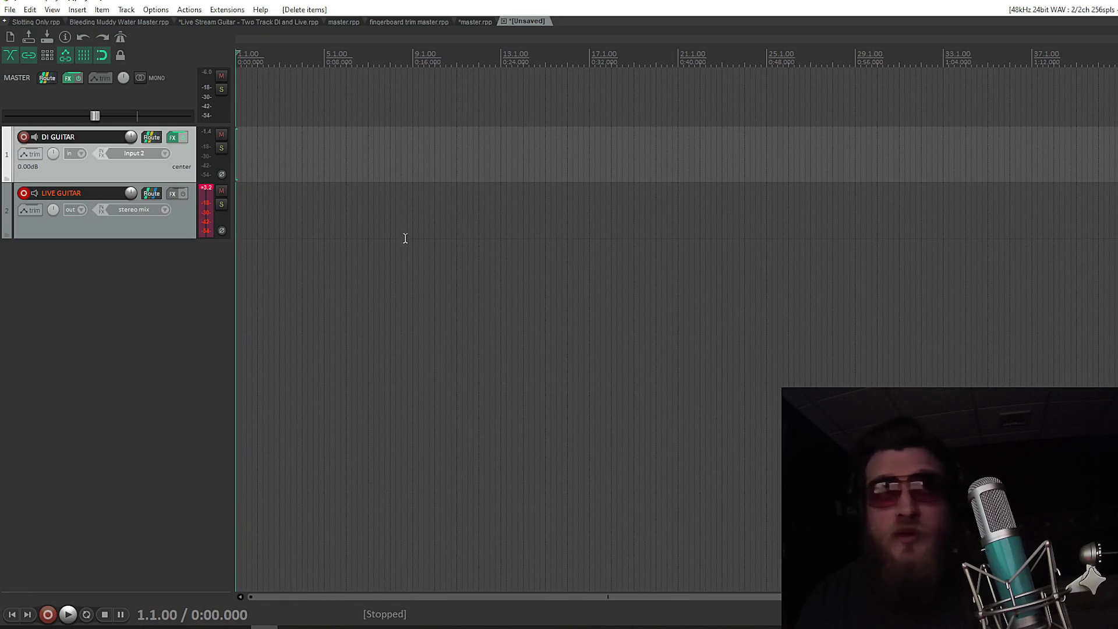
key(alt+Tab)
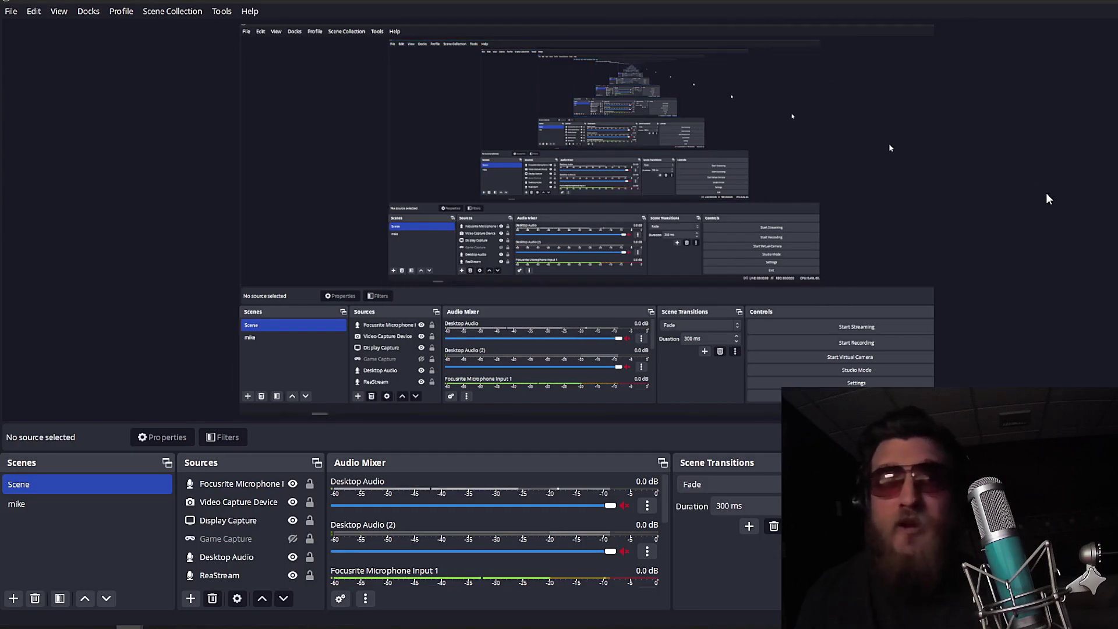
Step: Select Display Capture and nudge it slightly left and up in the preview
click(1089, 285)
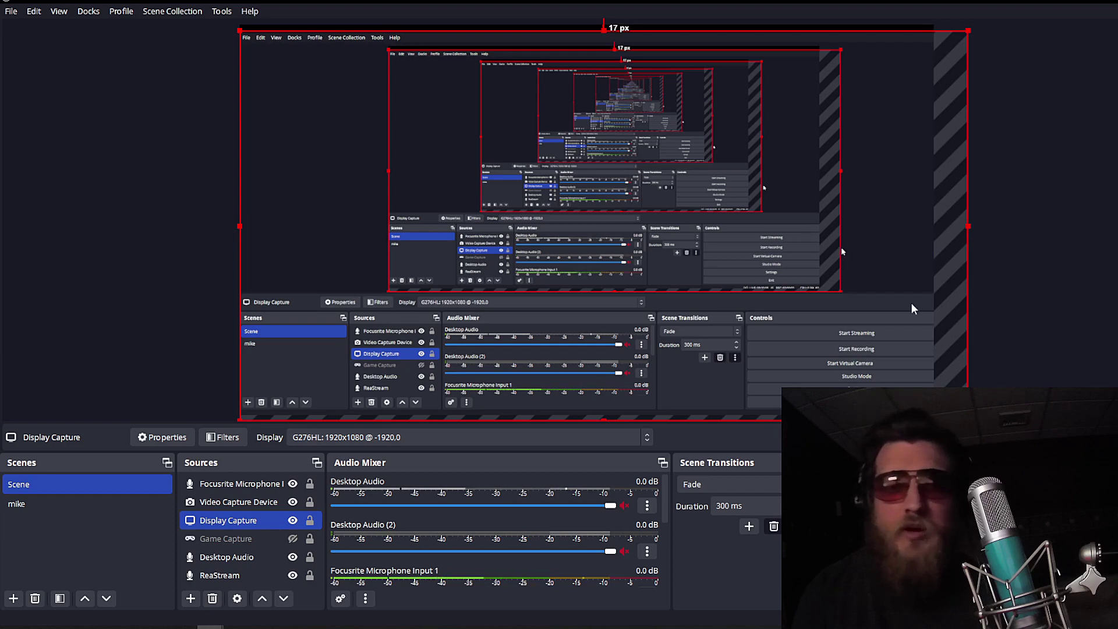
mouse_move(726, 264)
mouse_down()
mouse_move(655, 258)
mouse_move(754, 260)
mouse_move(729, 329)
mouse_move(660, 331)
mouse_move(675, 277)
mouse_move(780, 282)
mouse_move(727, 352)
mouse_move(634, 295)
mouse_move(698, 259)
mouse_move(949, 279)
mouse_move(702, 365)
mouse_move(641, 320)
mouse_move(710, 265)
mouse_move(771, 310)
mouse_move(721, 340)
mouse_move(659, 296)
mouse_move(737, 270)
mouse_move(932, 275)
mouse_move(643, 293)
mouse_move(629, 338)
mouse_move(703, 324)
mouse_move(670, 294)
mouse_move(732, 268)
mouse_move(692, 332)
mouse_move(728, 274)
mouse_move(679, 268)
mouse_move(721, 257)
mouse_up()
Step: Put Display Capture back at the canvas's top-left corner, filling the scene
click(1054, 265)
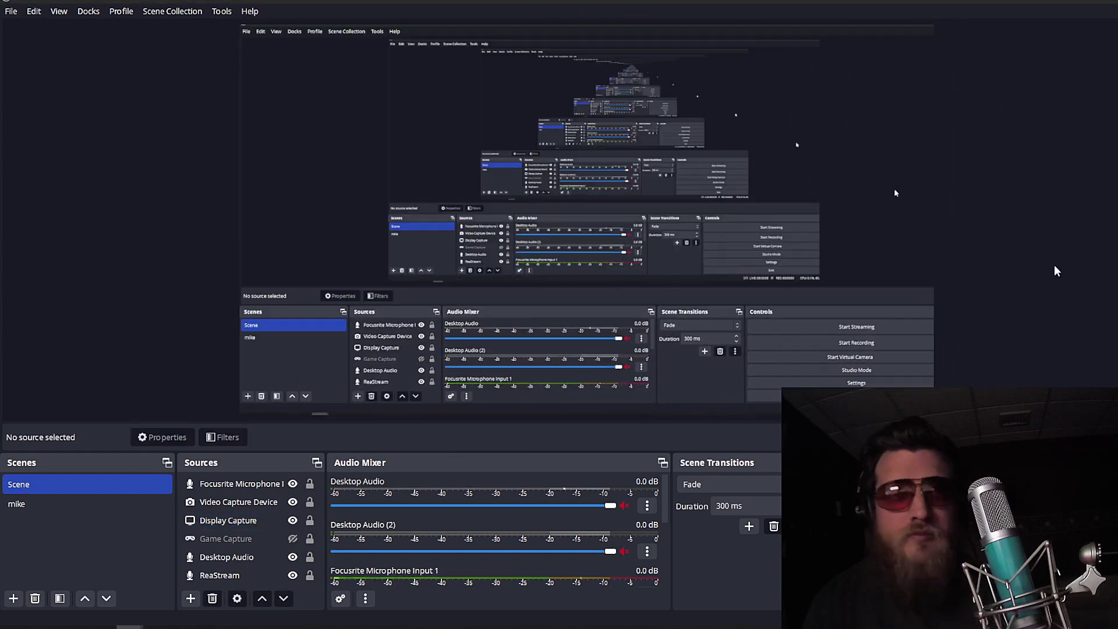